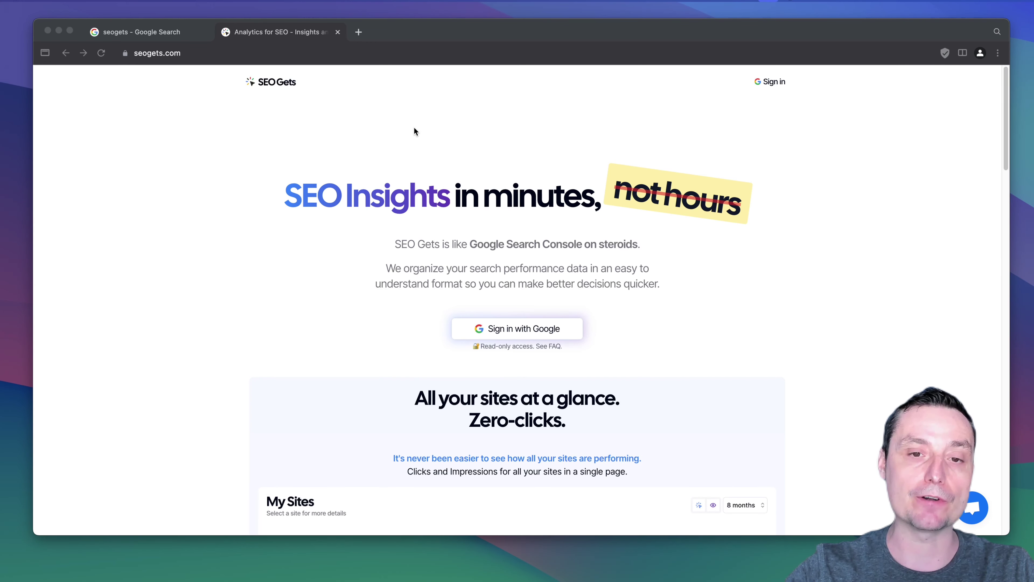
- Look over the SEO Gets landing page's feature sections and sign in with Google
scroll(414, 128, "down", 6)
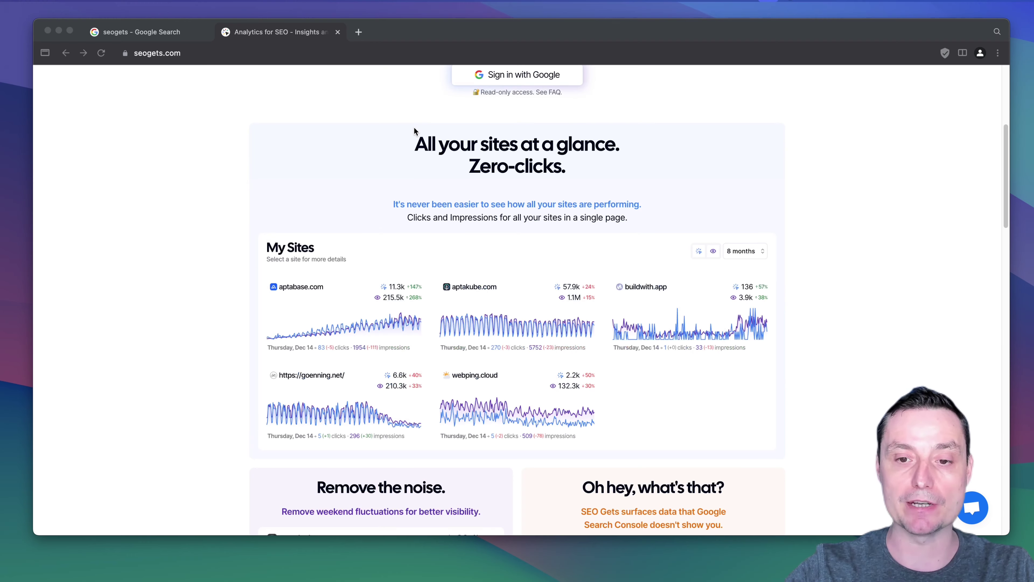
scroll(465, 155, "down", 9)
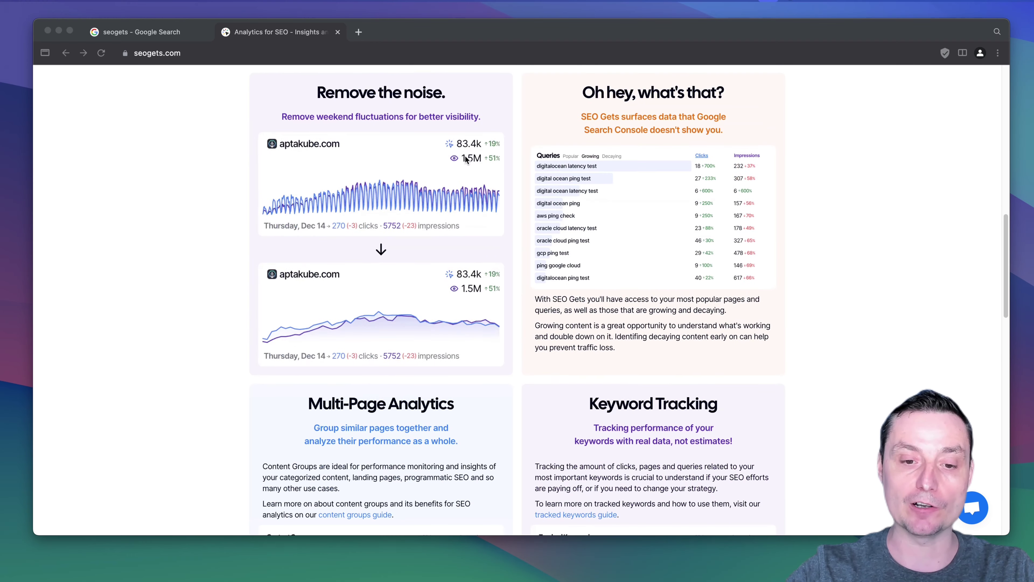
scroll(465, 156, "down", 9)
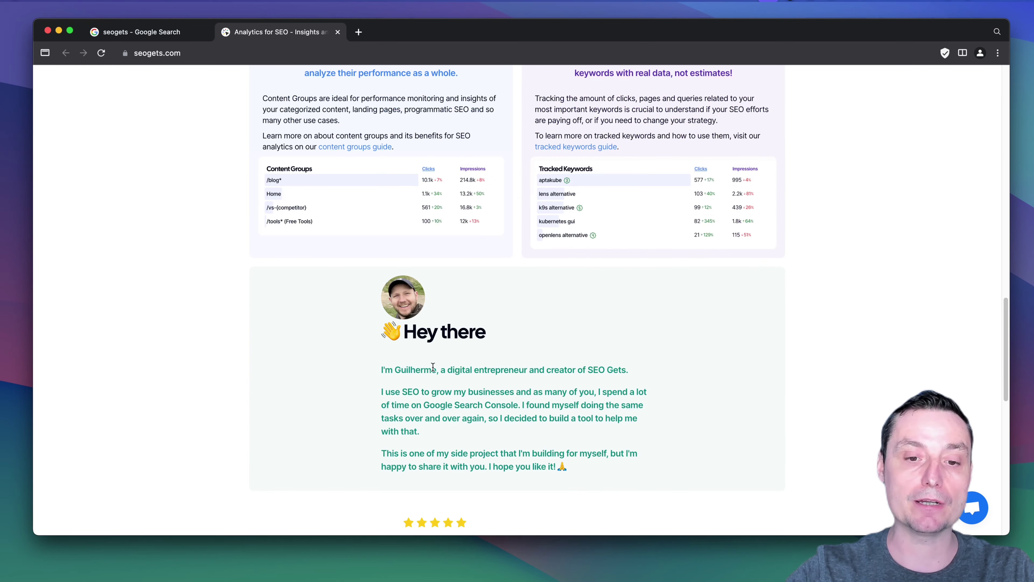
scroll(448, 357, "up", 20)
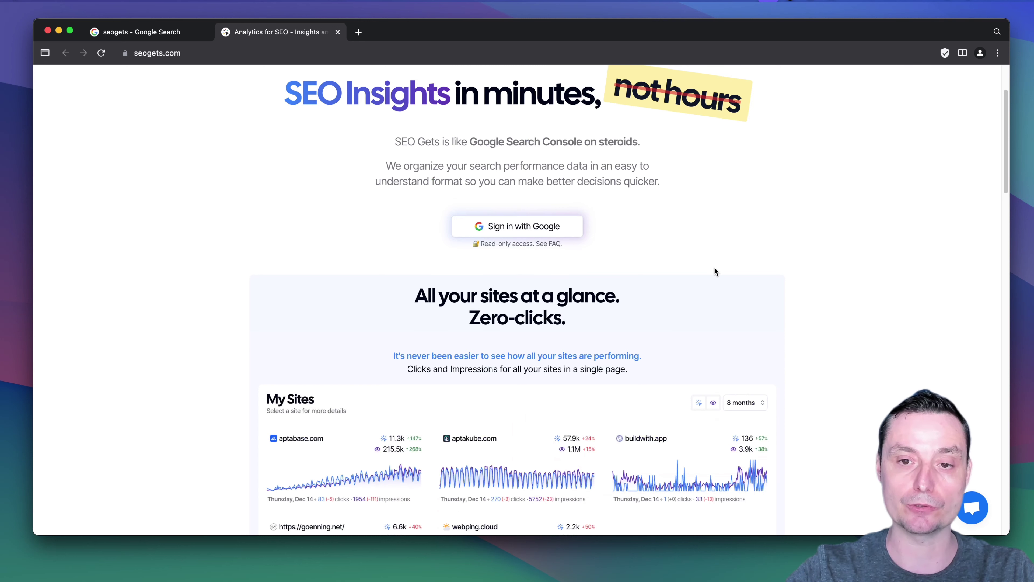
scroll(695, 207, "up", 3)
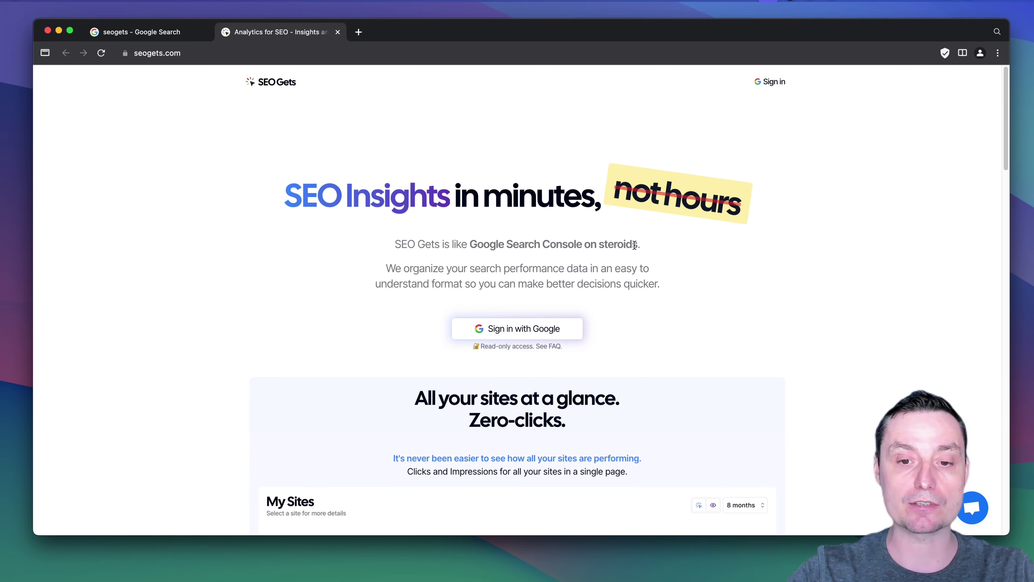
left_click(528, 337)
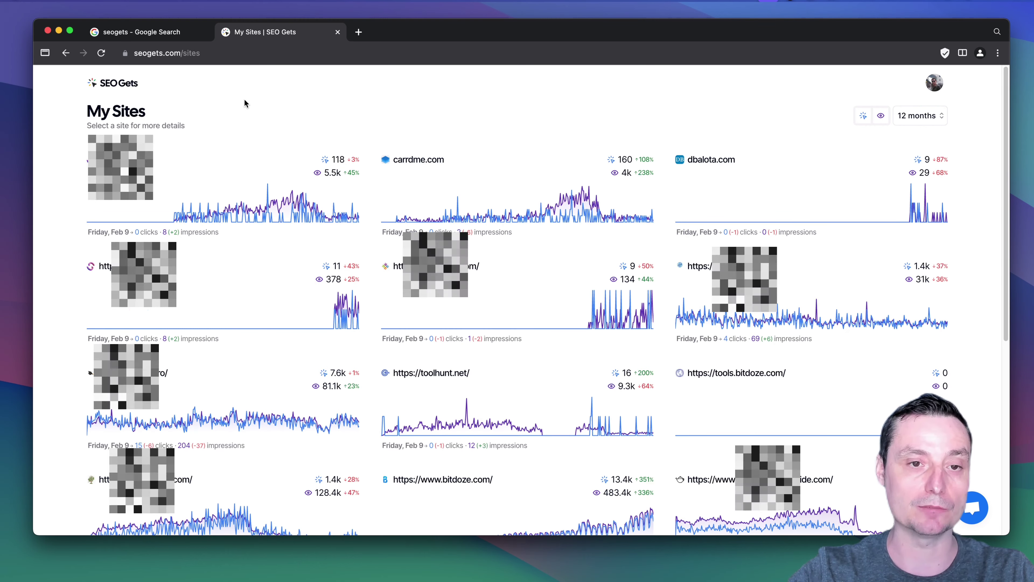
- Toggle the clicks line and the impressions line off and back on in the My Sites charts
scroll(312, 115, "down", 1)
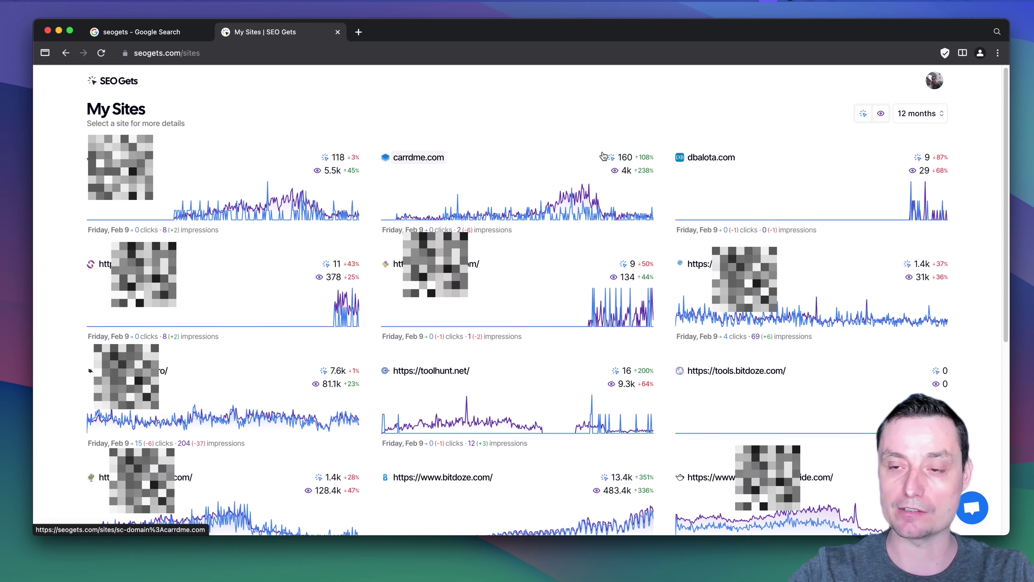
scroll(603, 155, "down", 2)
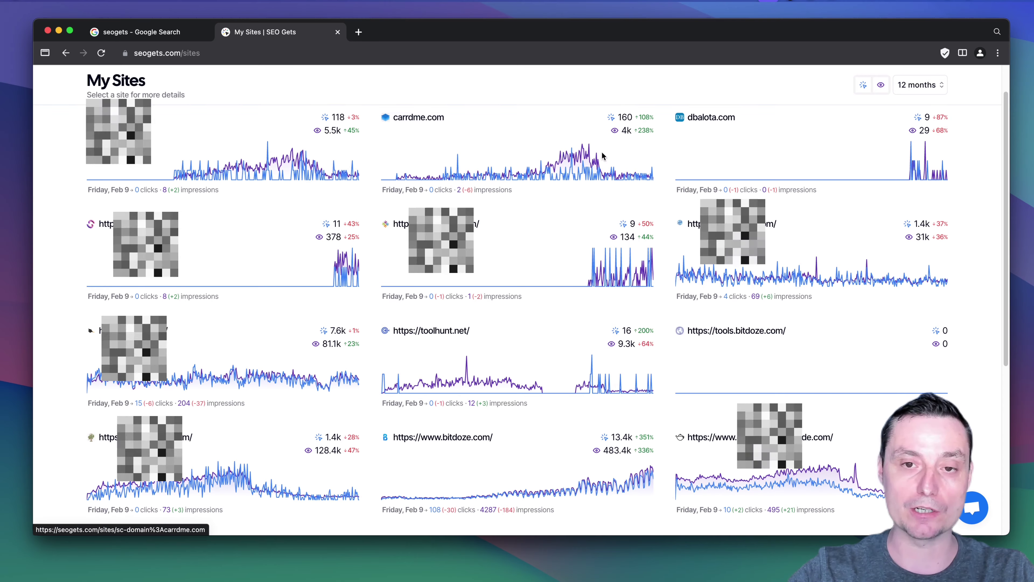
scroll(602, 155, "down", 4)
scroll(601, 155, "up", 5)
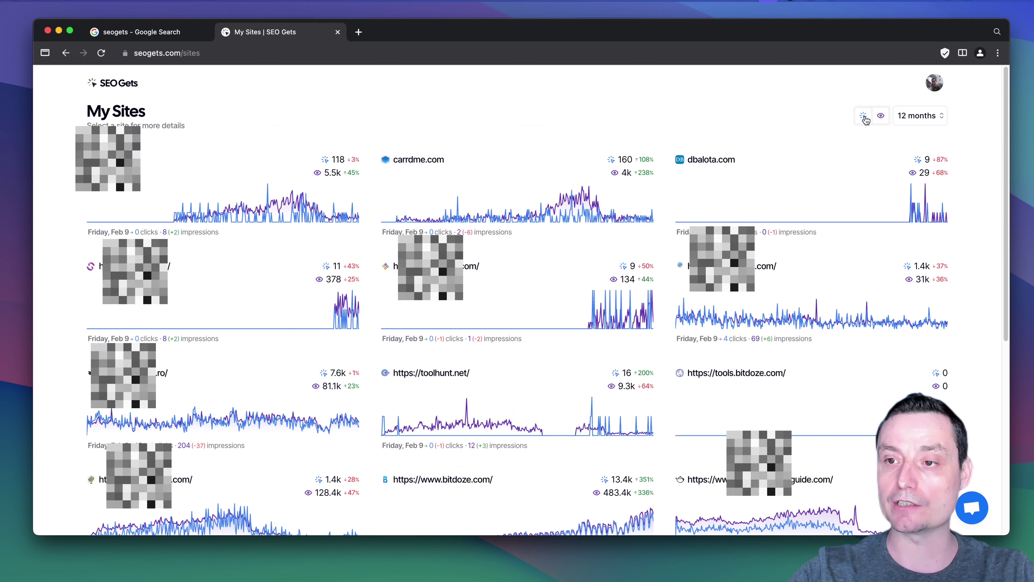
left_click(864, 116)
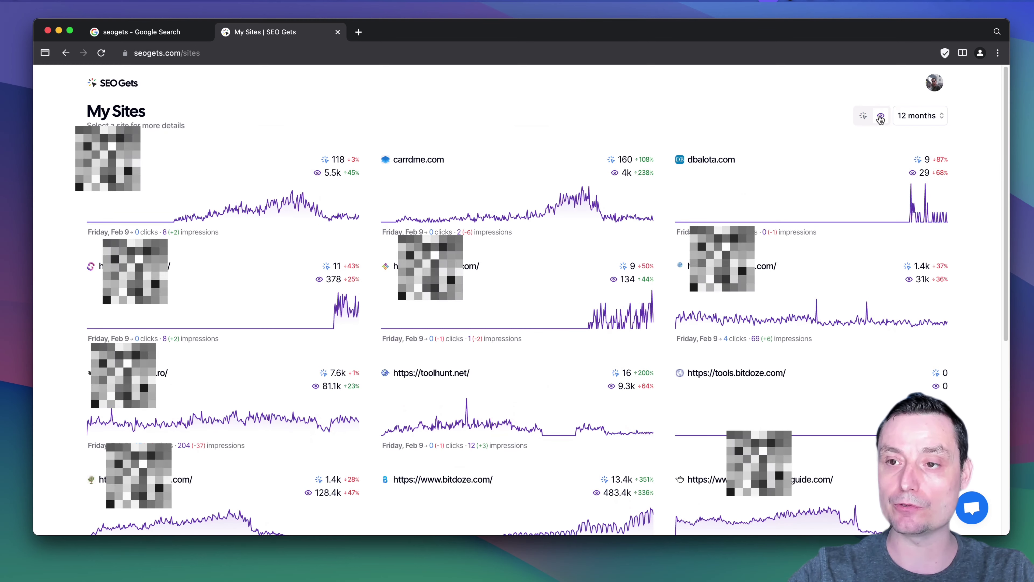
left_click(864, 118)
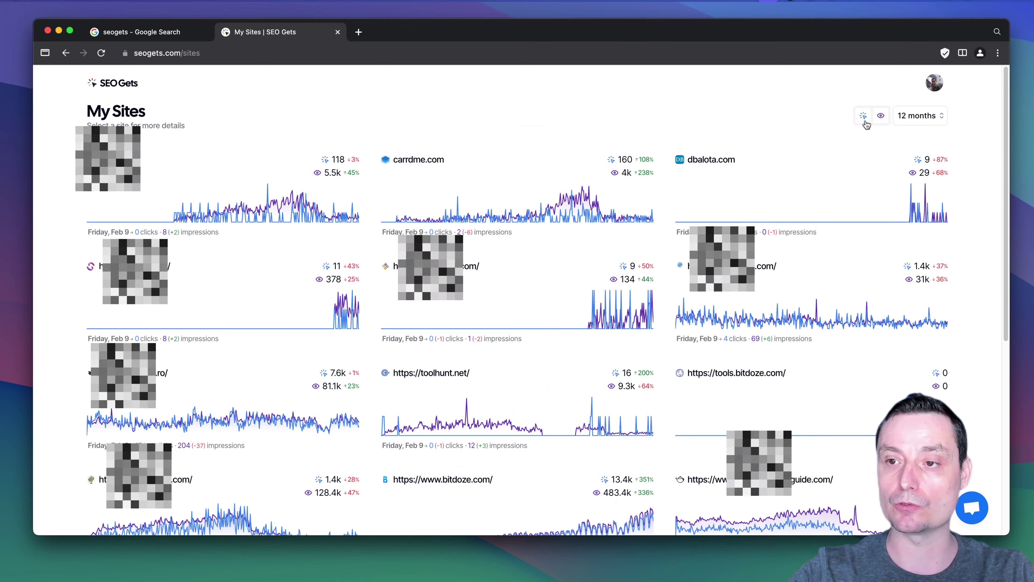
left_click(882, 119)
left_click(882, 118)
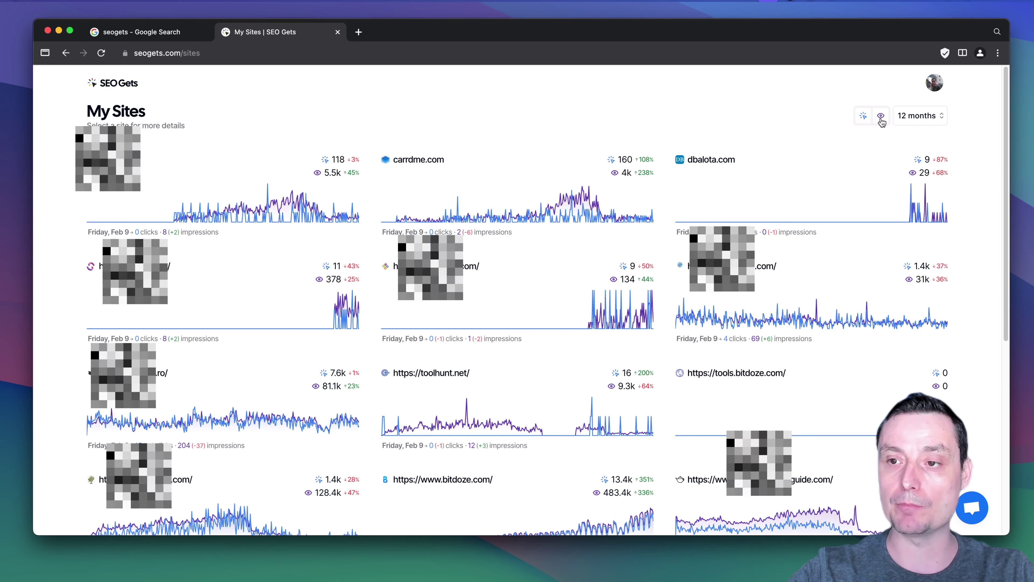
- Group the My Sites charts by week over the 12 months period
left_click(924, 117)
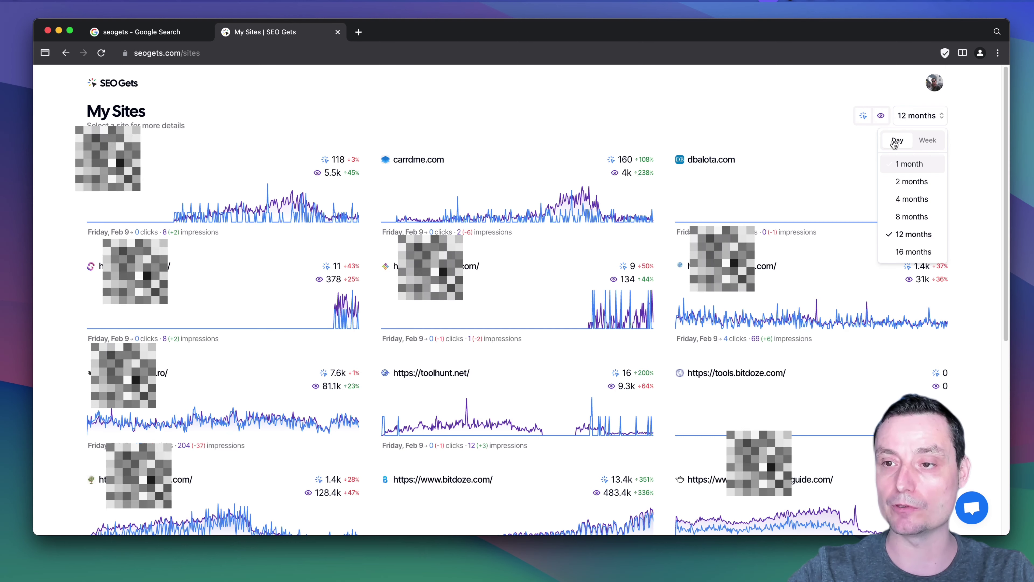
left_click(927, 142)
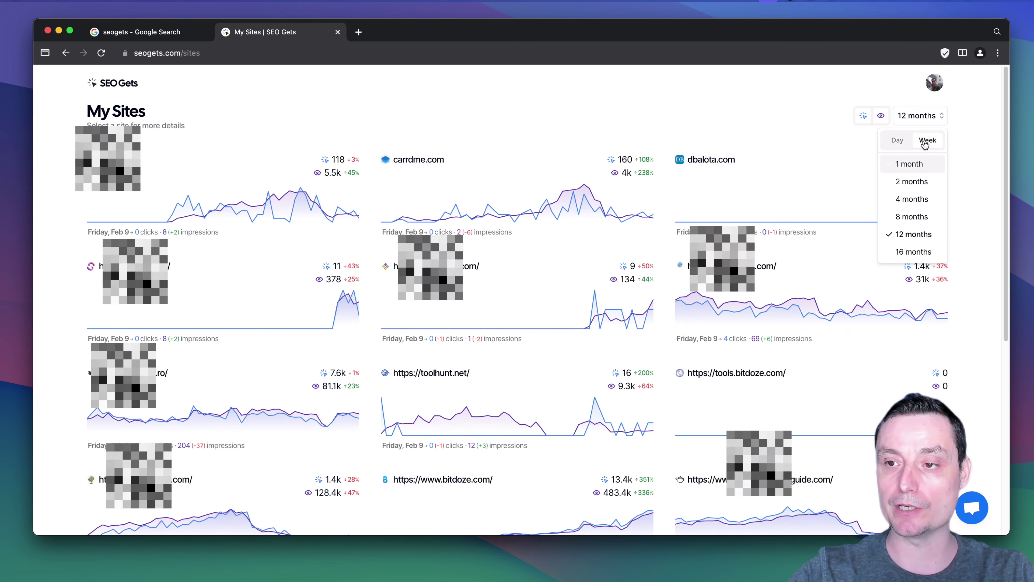
left_click(912, 234)
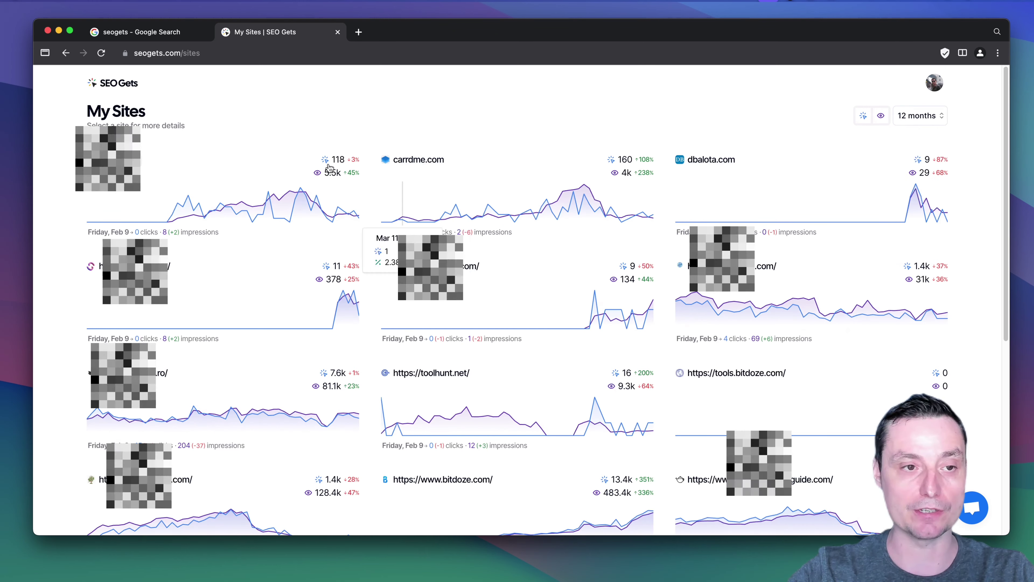
scroll(484, 405, "down", 3)
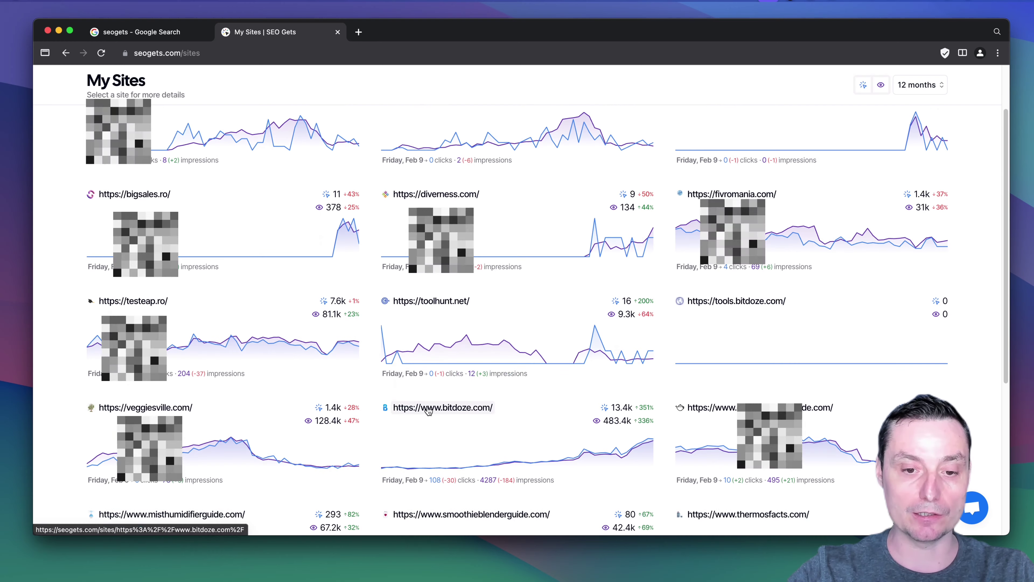
left_click(427, 406)
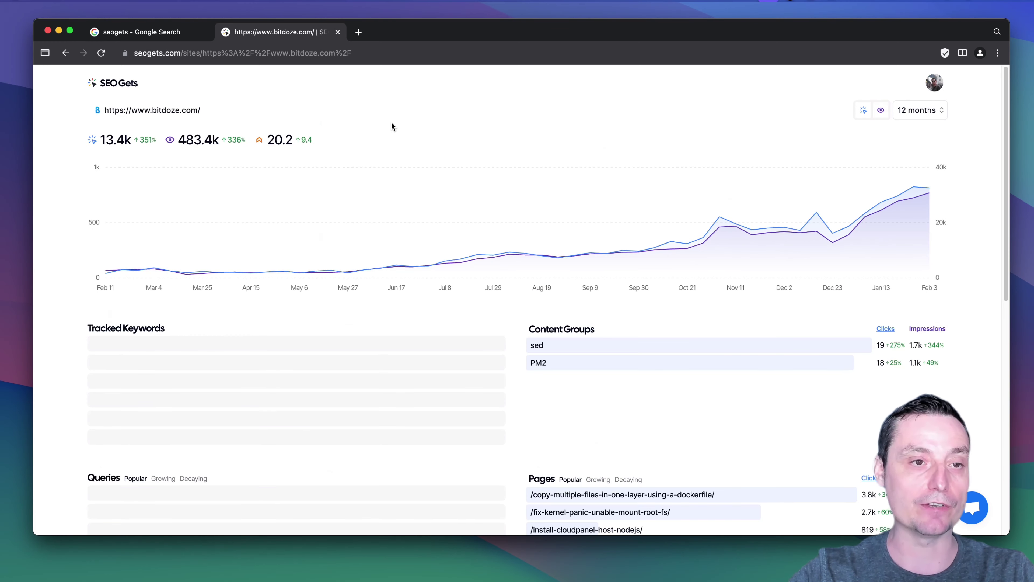
scroll(388, 126, "down", 1)
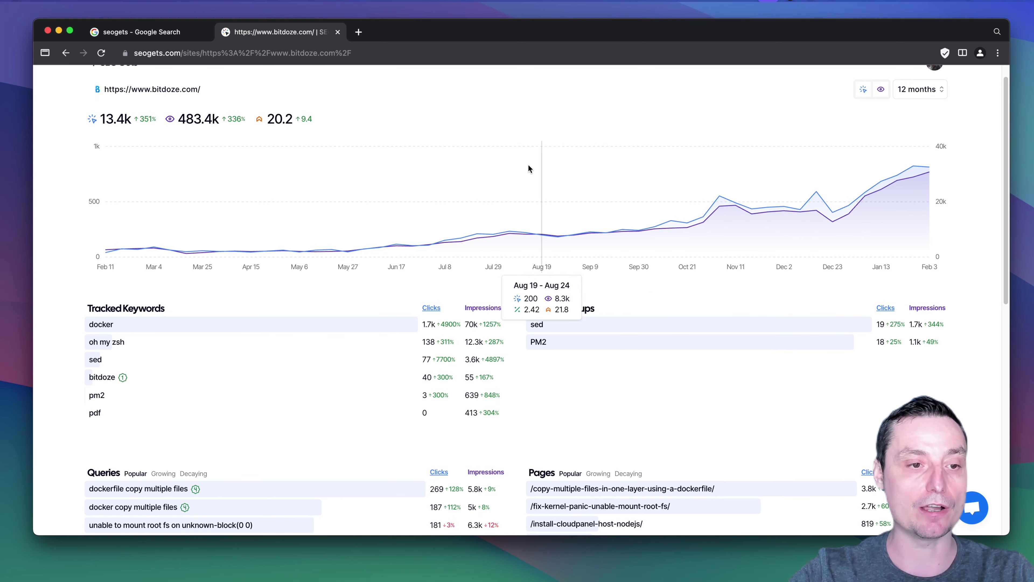
scroll(526, 165, "down", 1)
scroll(515, 163, "up", 2)
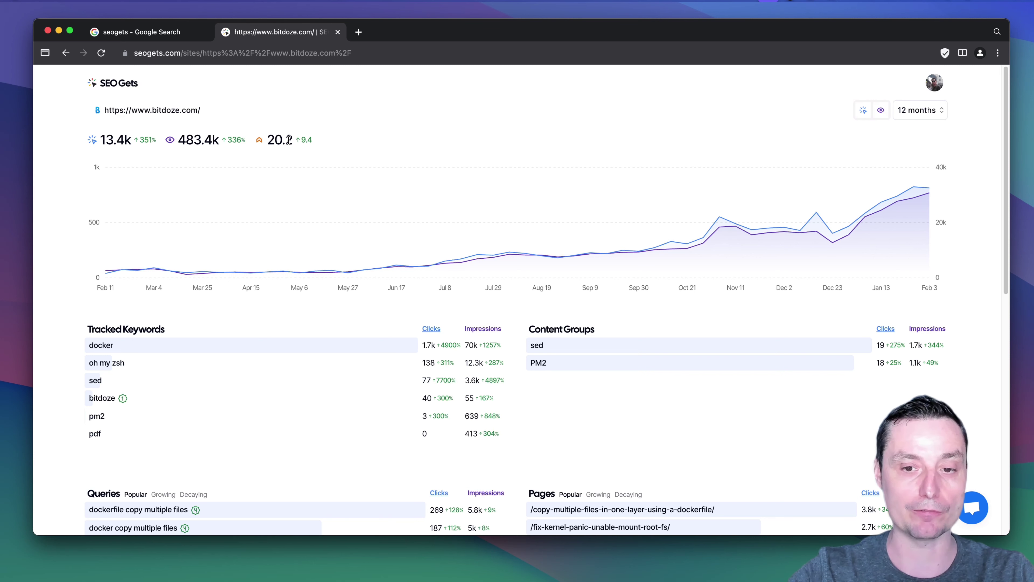
scroll(289, 141, "down", 3)
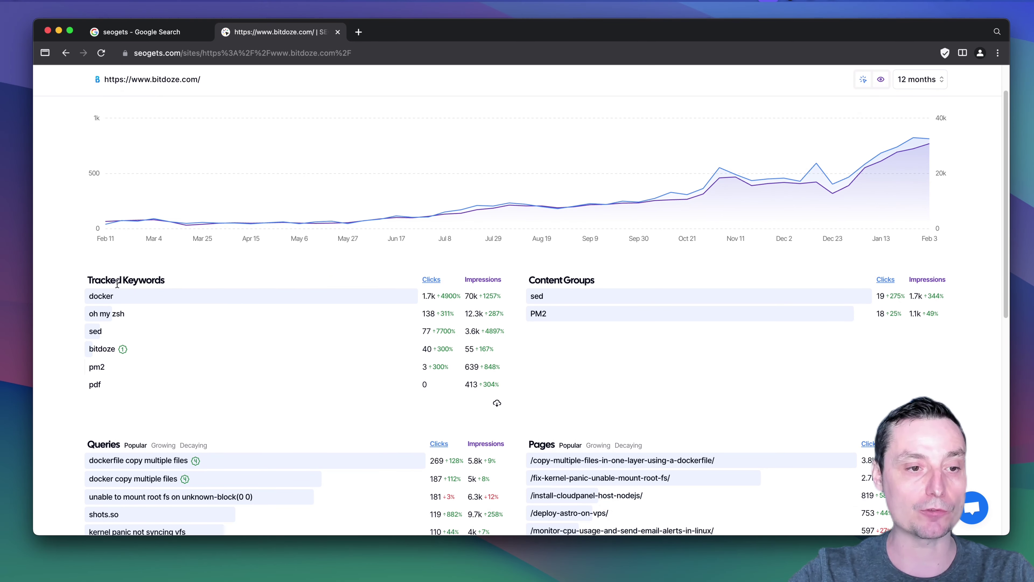
scroll(137, 284, "down", 2)
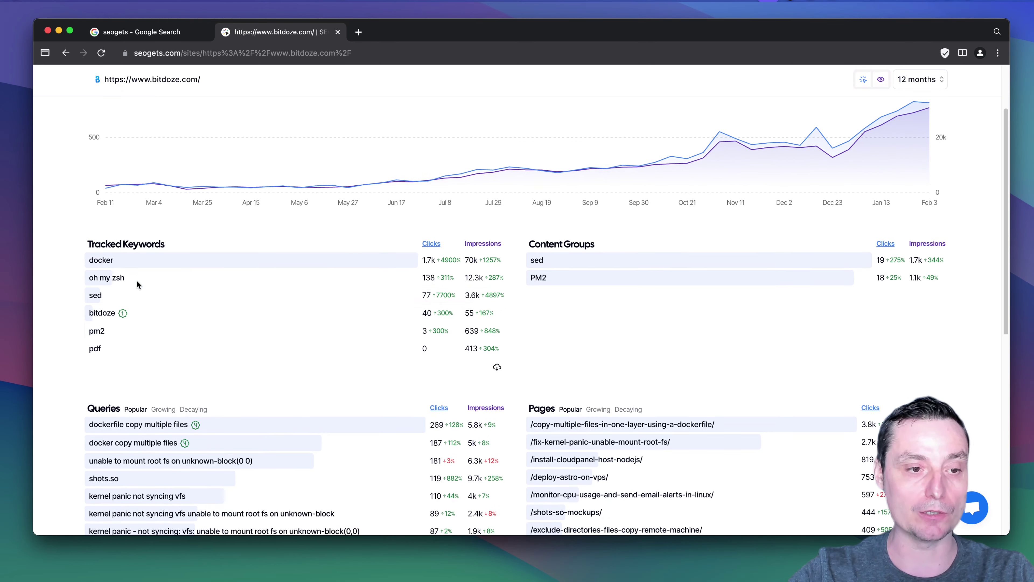
scroll(137, 284, "down", 1)
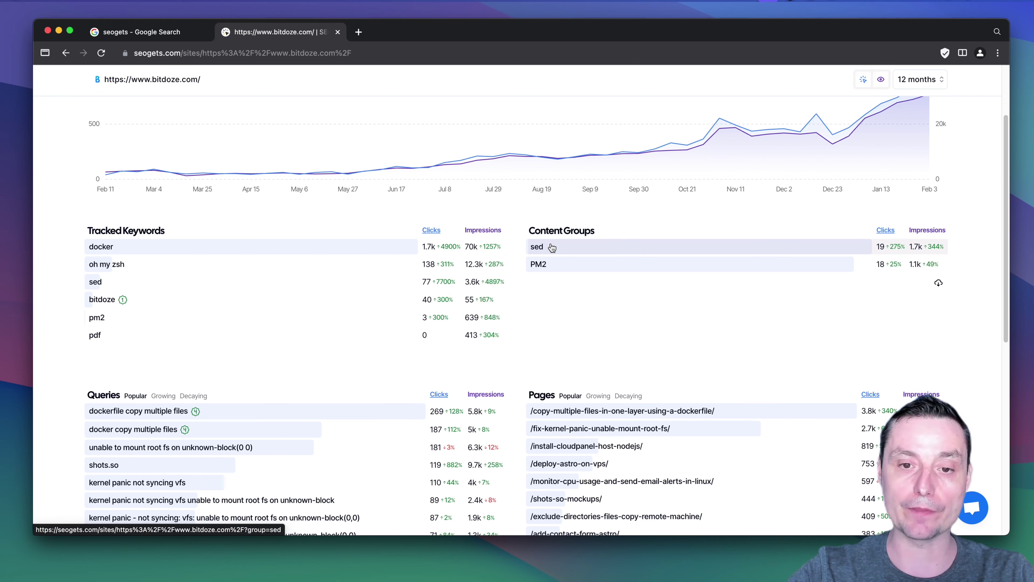
- Show the site's growing queries and switch the list to decaying queries
scroll(552, 247, "down", 5)
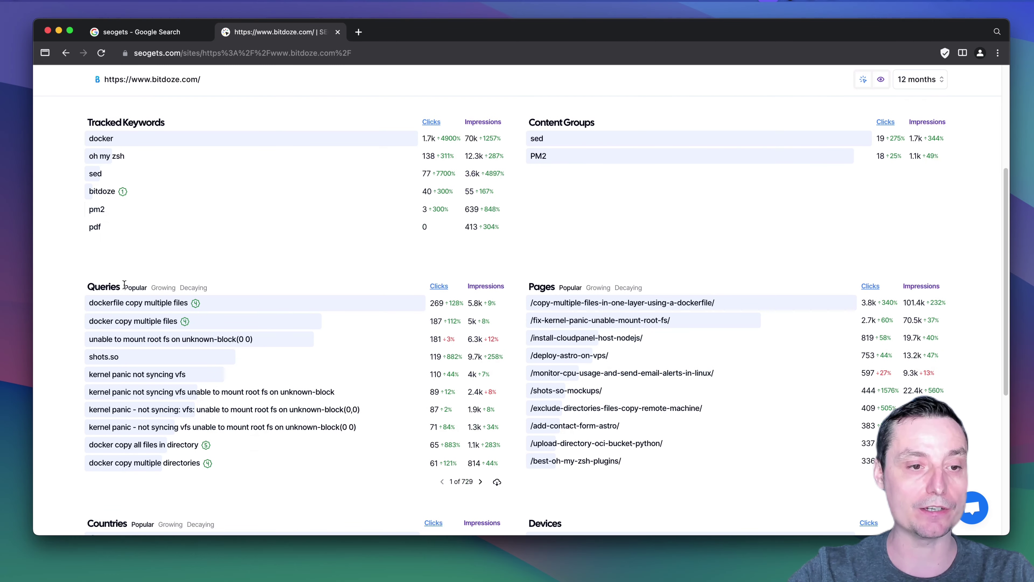
left_click(162, 290)
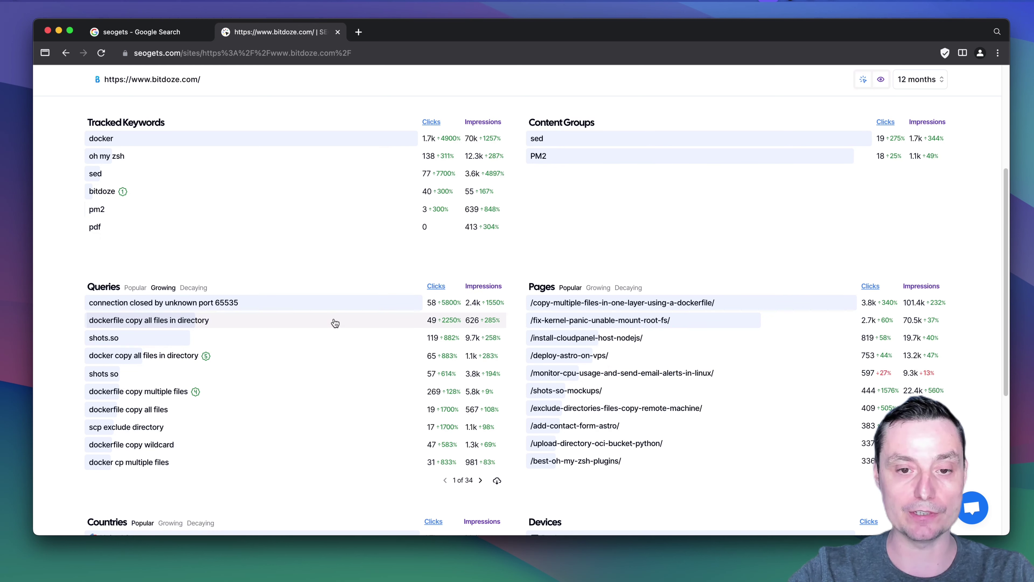
left_click(193, 288)
- Examine the site's popular pages and its breakdown by country and device
scroll(421, 249, "down", 1)
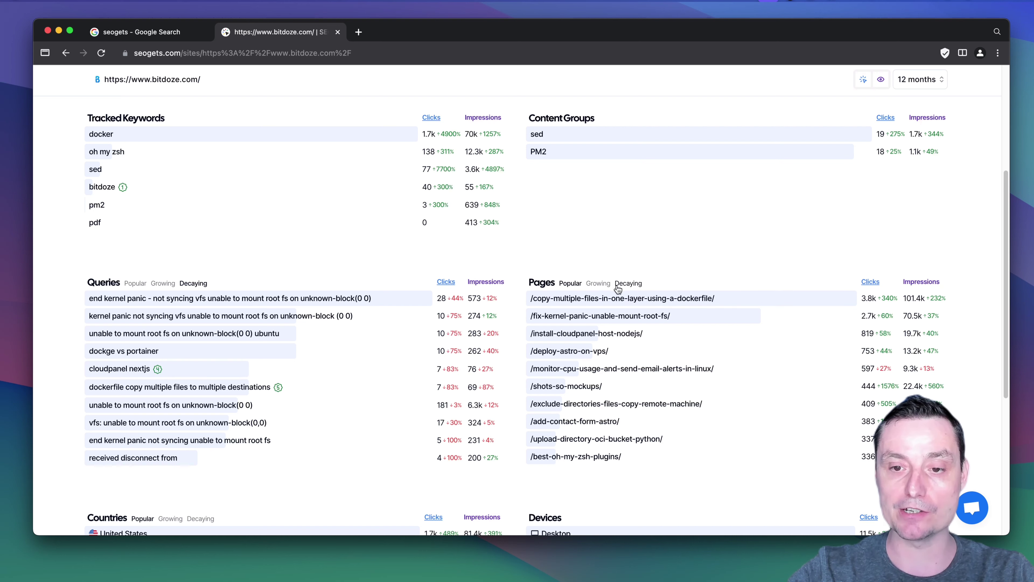
scroll(618, 286, "down", 5)
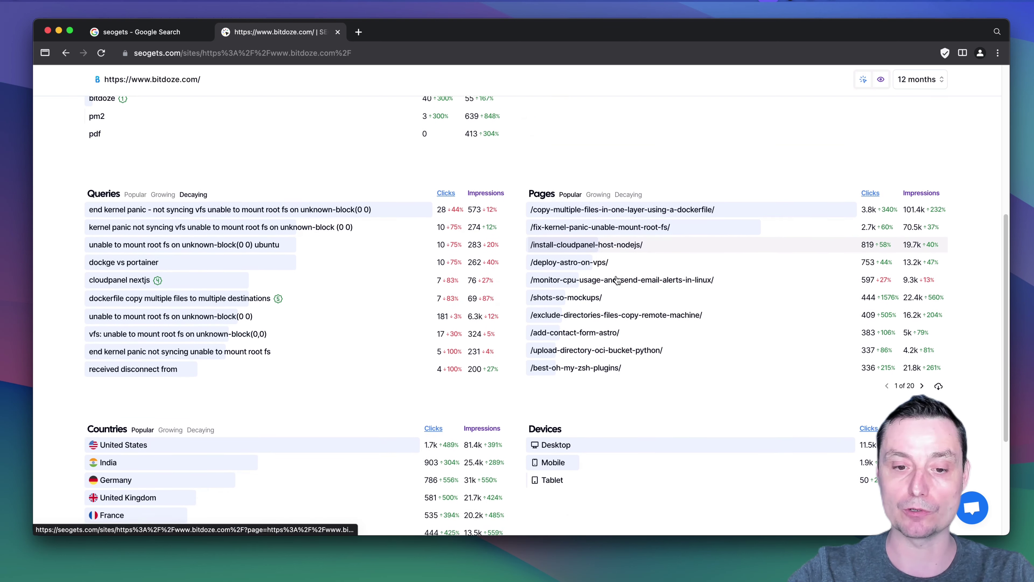
scroll(617, 281, "down", 6)
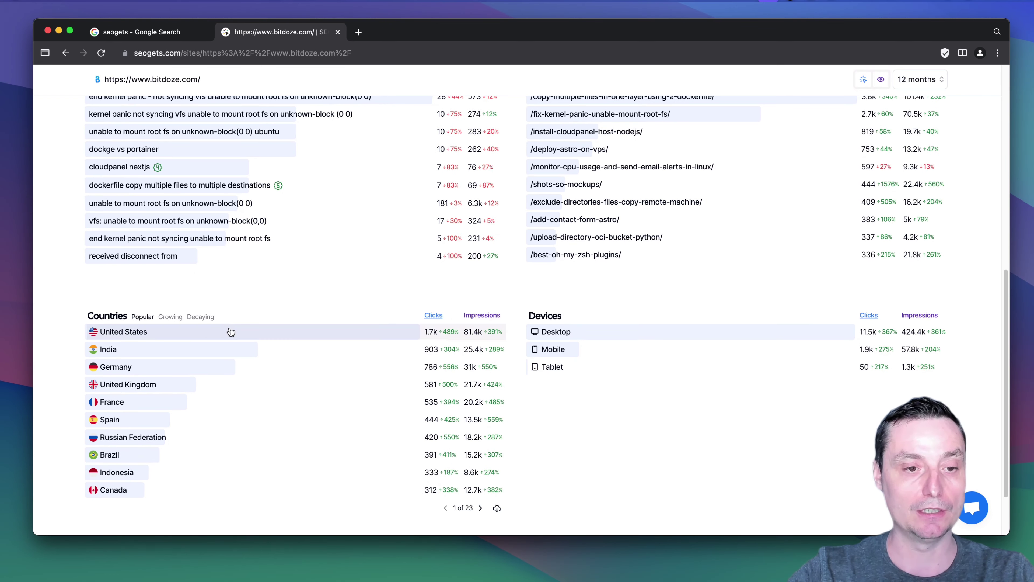
scroll(290, 293, "down", 2)
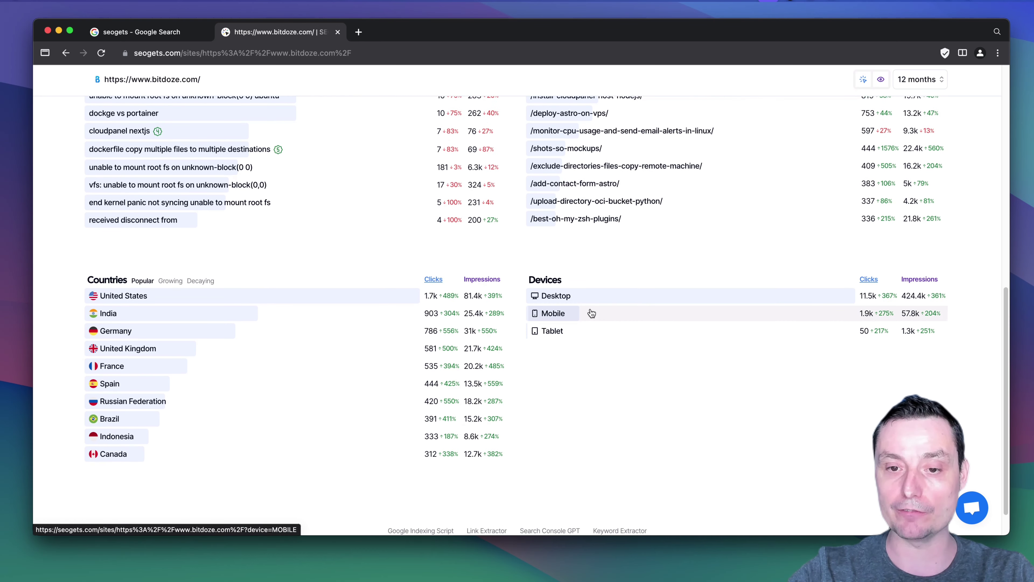
scroll(579, 299, "down", 1)
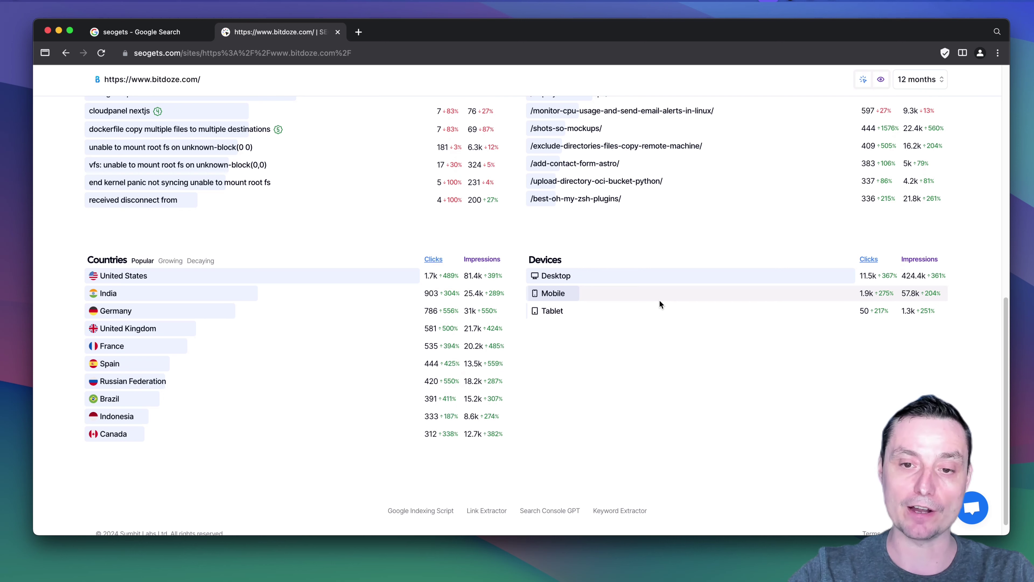
- Filter the site report by the tracked keyword docker and review its chart, queries and pages
scroll(659, 300, "up", 12)
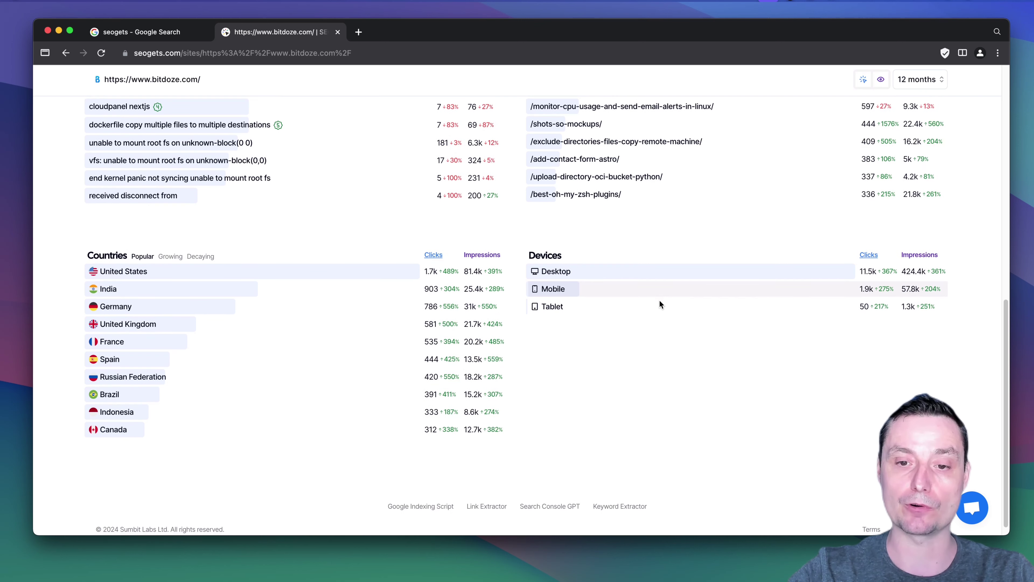
scroll(660, 304, "up", 1)
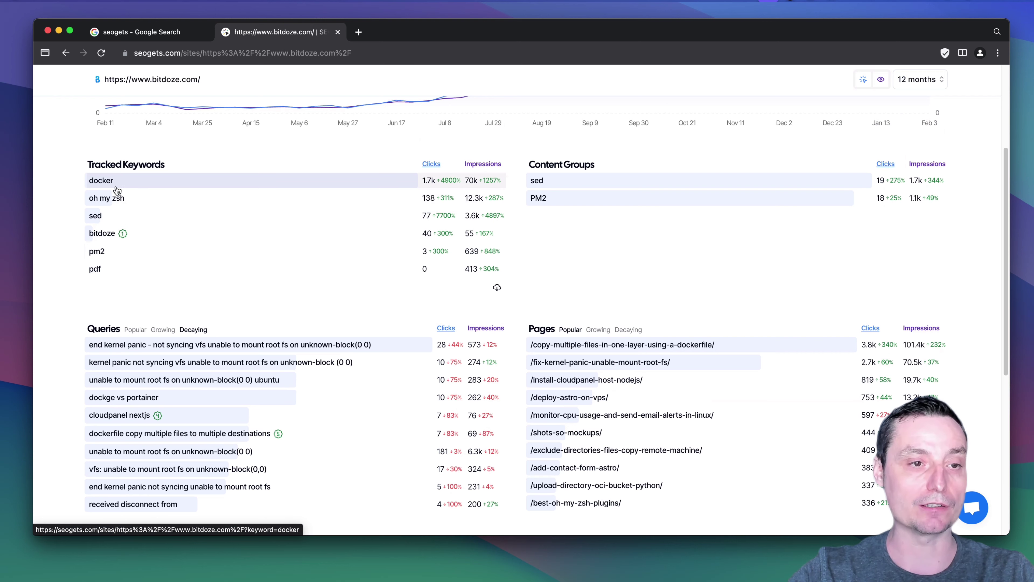
left_click(106, 182)
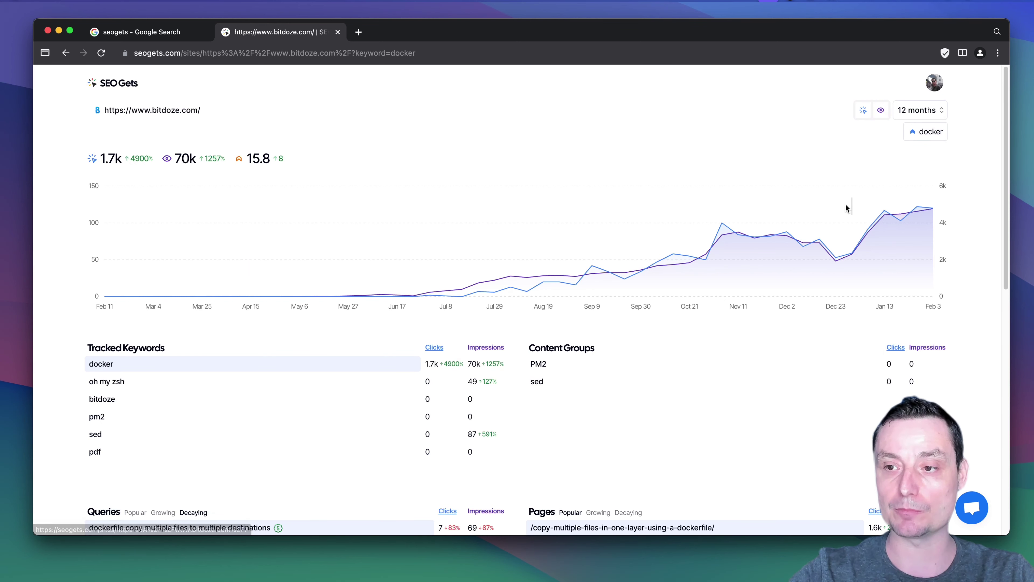
scroll(834, 165, "down", 3)
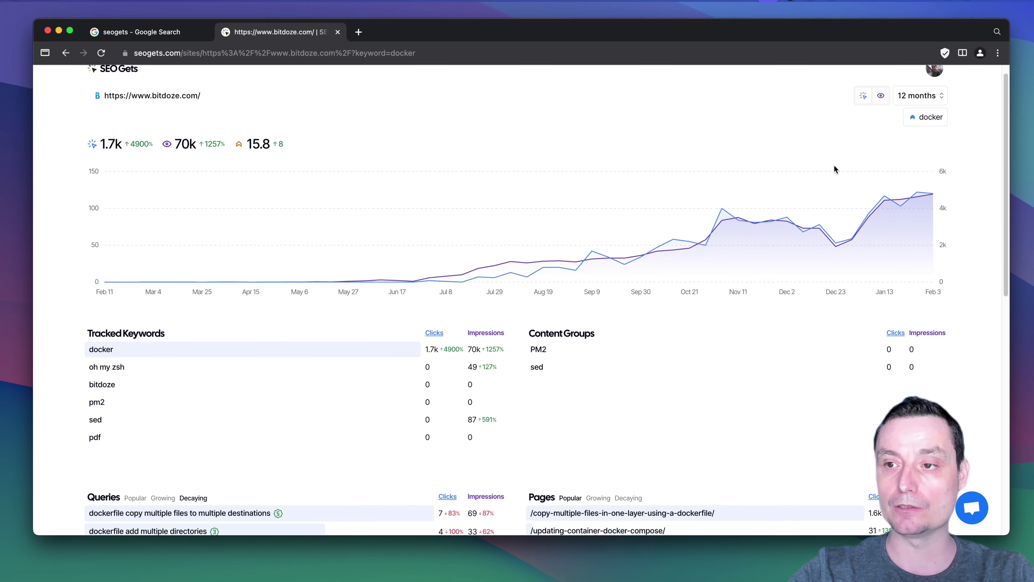
scroll(839, 173, "up", 1)
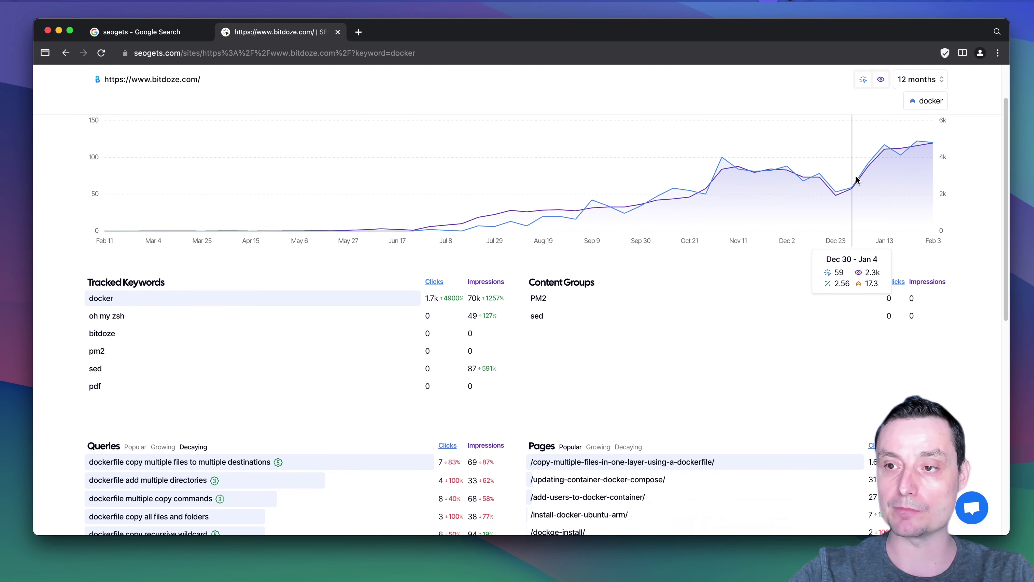
scroll(851, 181, "down", 1)
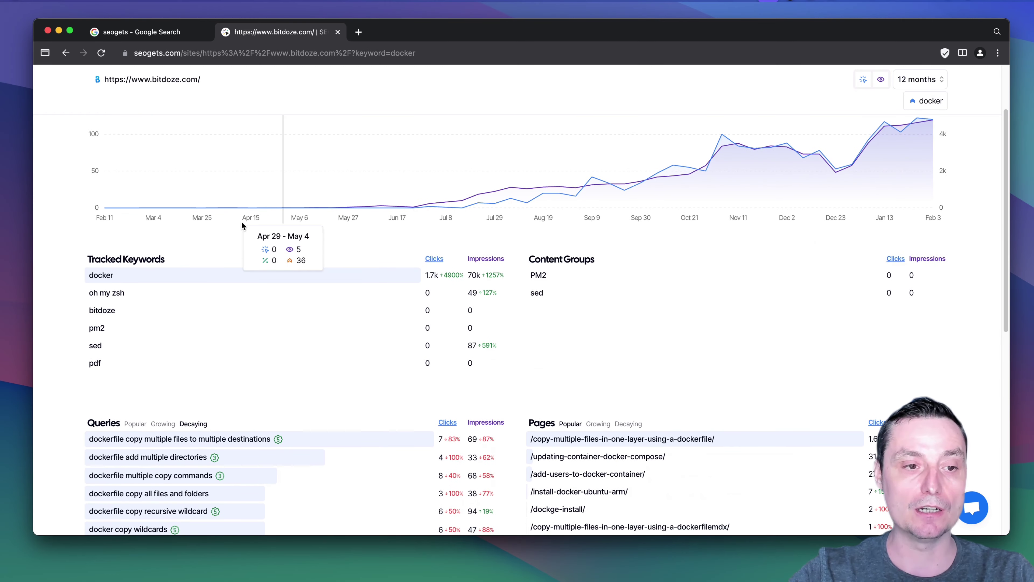
- Check the average positions of the decaying docker queries and switch the query list to popular
scroll(599, 247, "down", 5)
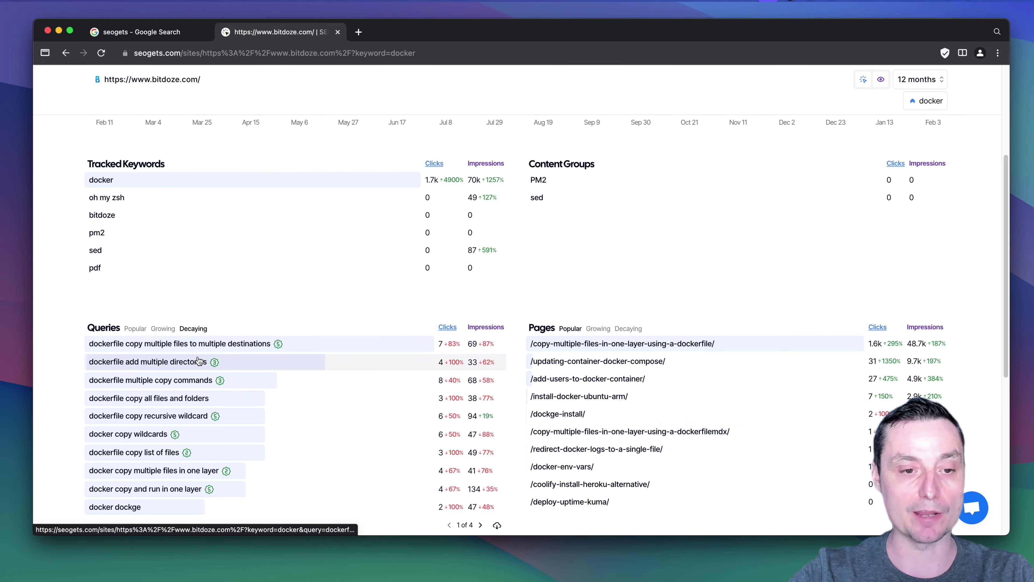
scroll(198, 357, "down", 2)
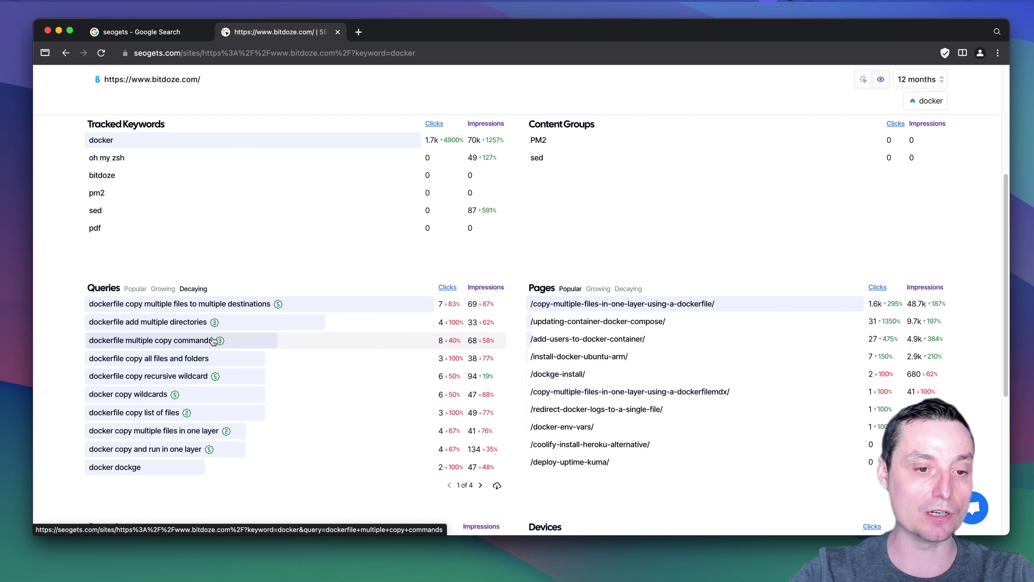
mouse_move(223, 346)
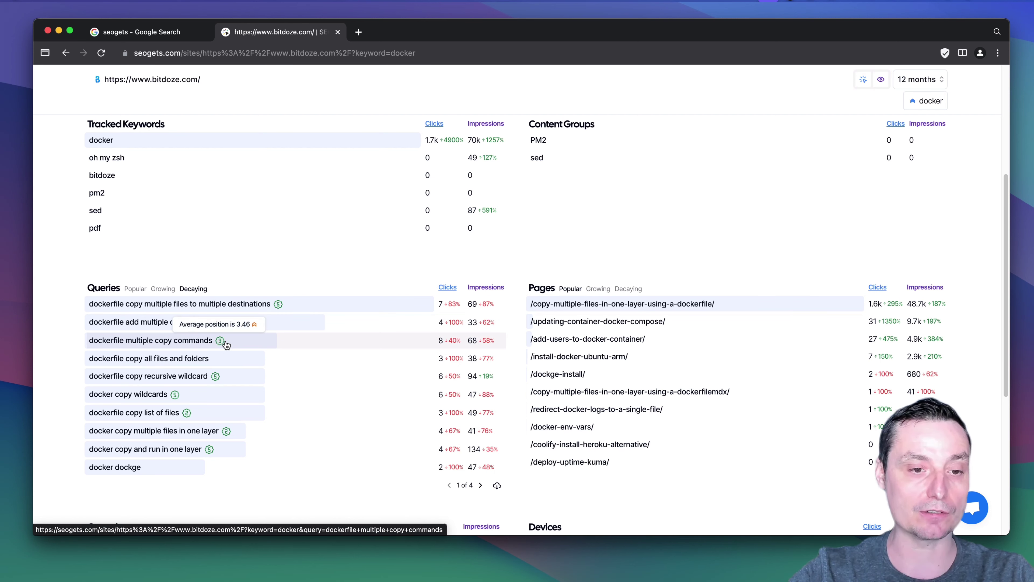
mouse_move(216, 379)
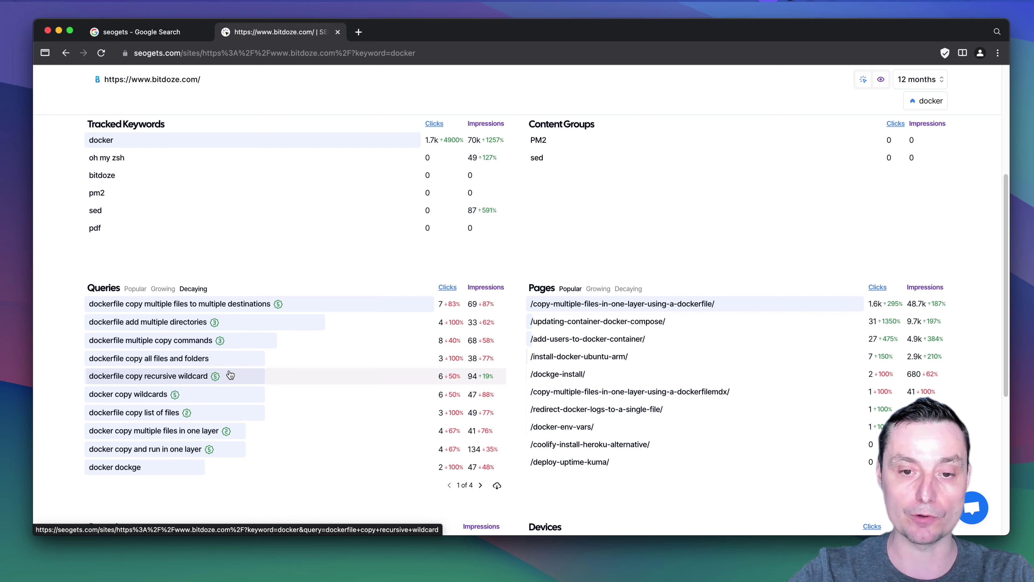
scroll(136, 294, "down", 1)
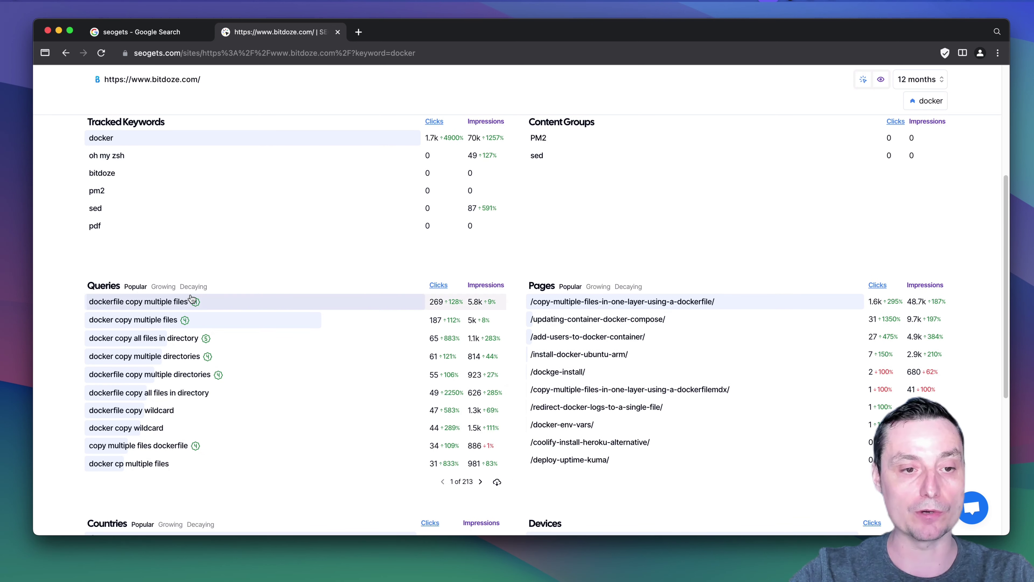
scroll(530, 287, "down", 1)
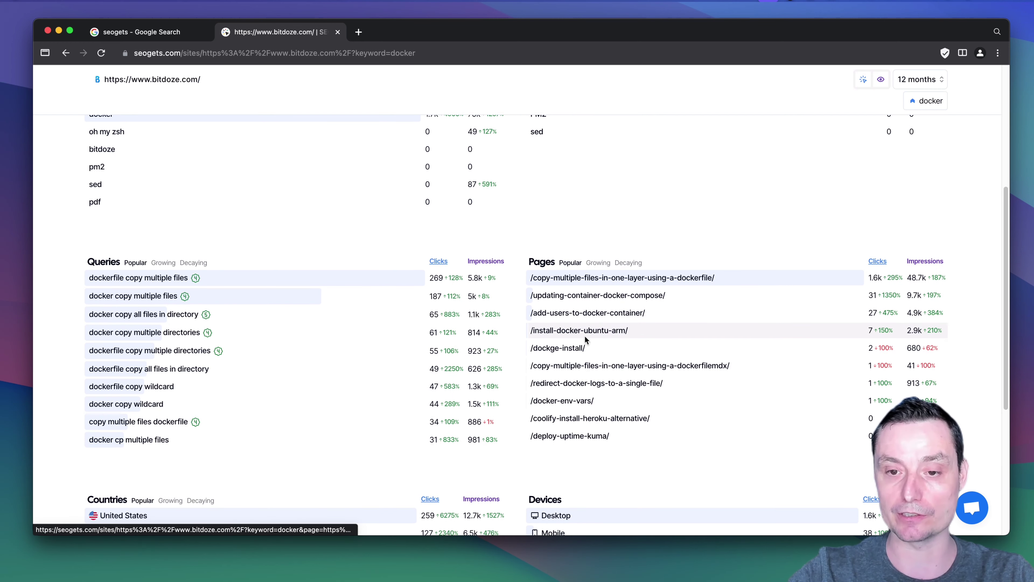
- Show the growing pages for docker and switch the page list to decaying pages
left_click(603, 262)
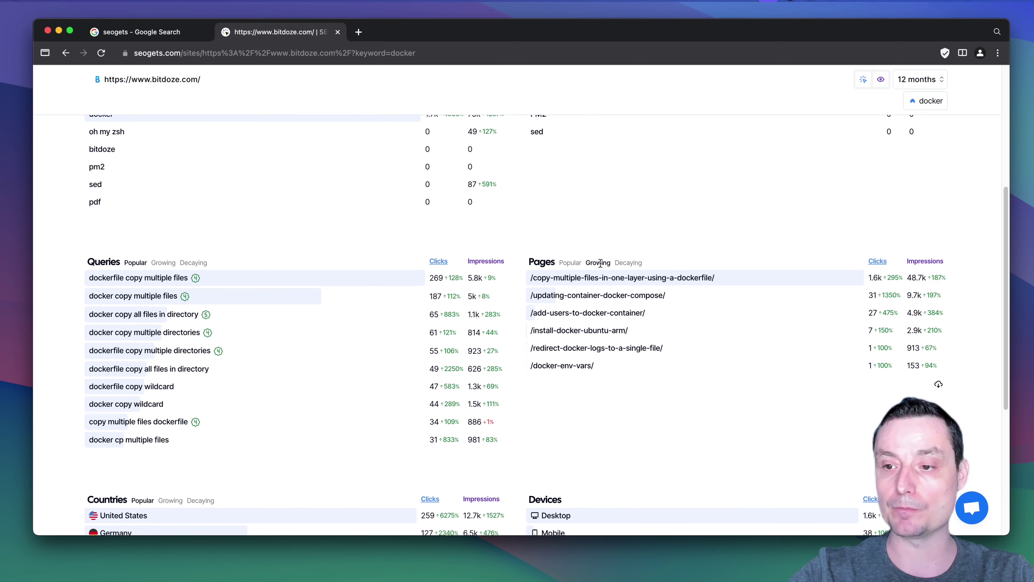
left_click(629, 265)
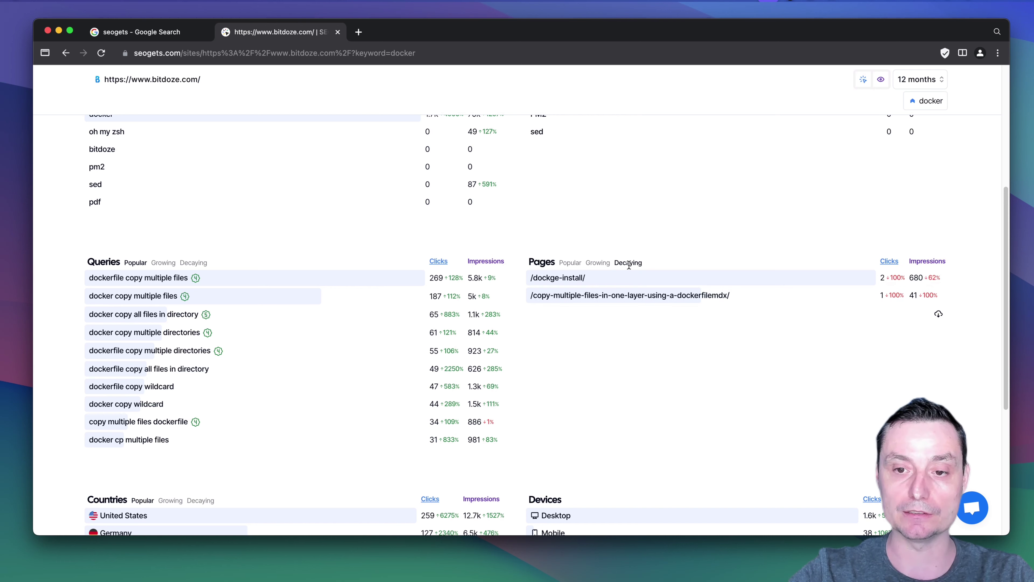
scroll(628, 267, "down", 4)
- Remove the docker keyword filter and set the report's date range to 1 month
scroll(593, 267, "up", 10)
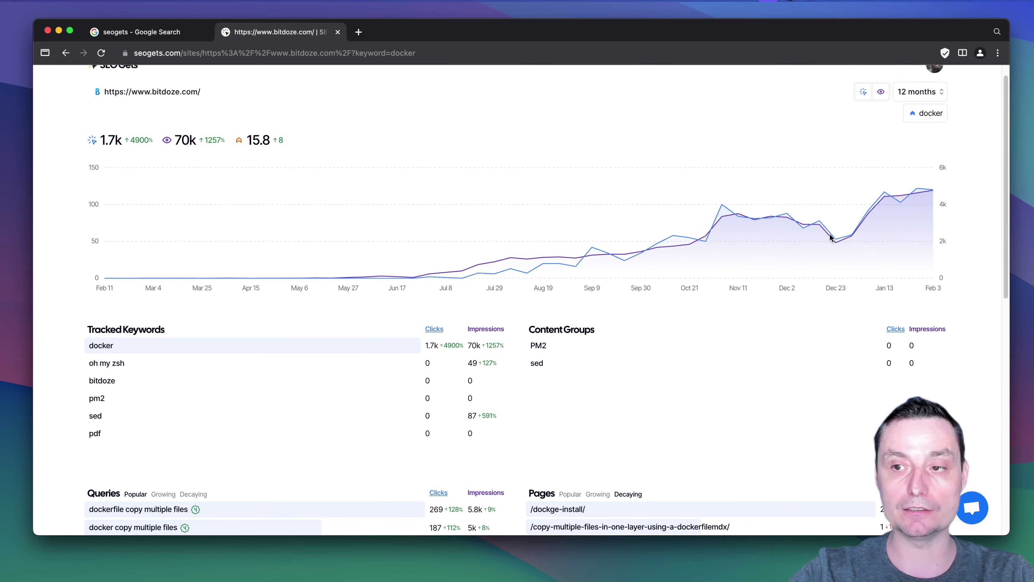
left_click(923, 115)
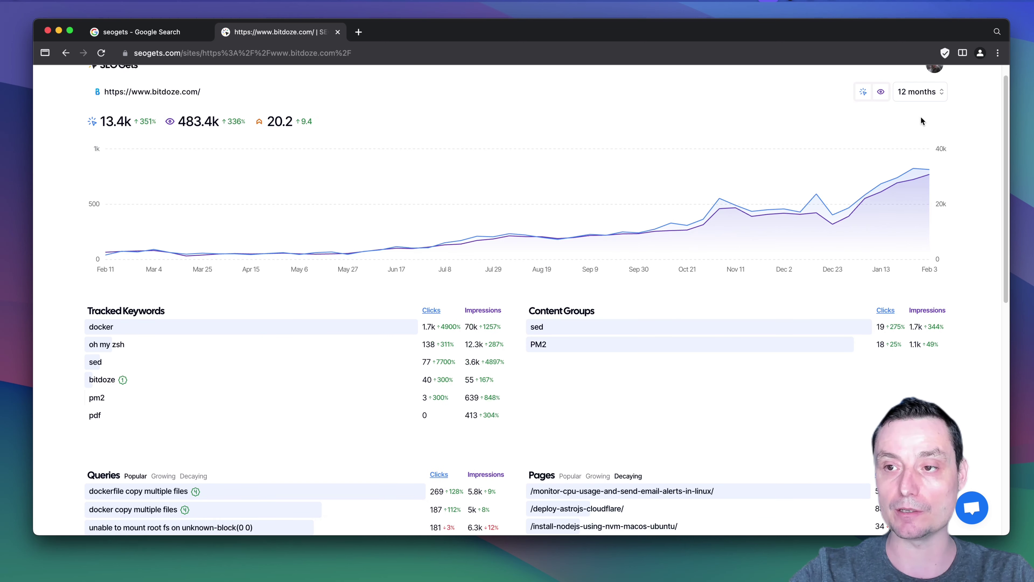
left_click(929, 98)
left_click(914, 139)
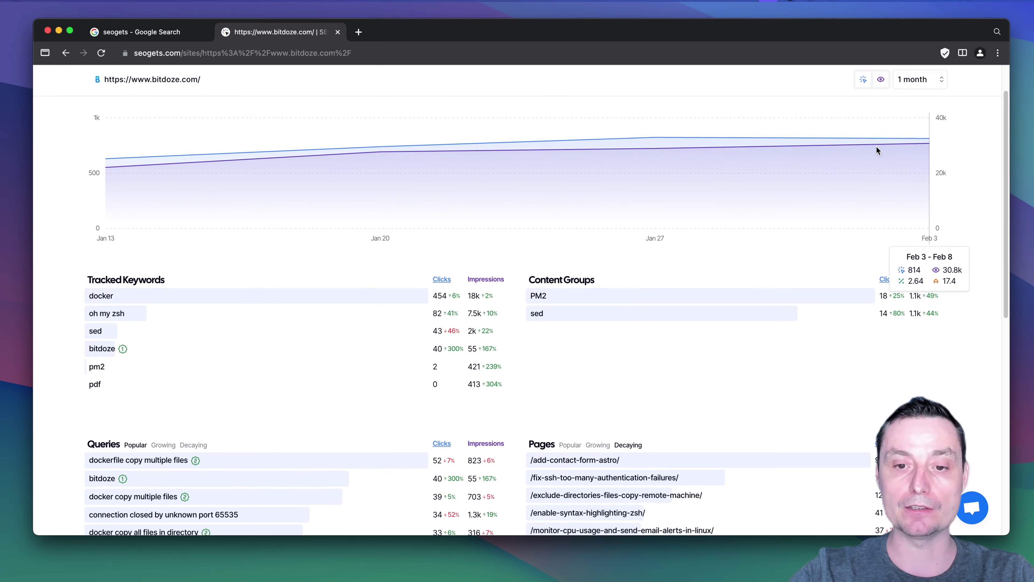
- Filter the report by the content group PM2 and review its chart, tracked keywords and queries
scroll(876, 145, "down", 3)
left_click(553, 252)
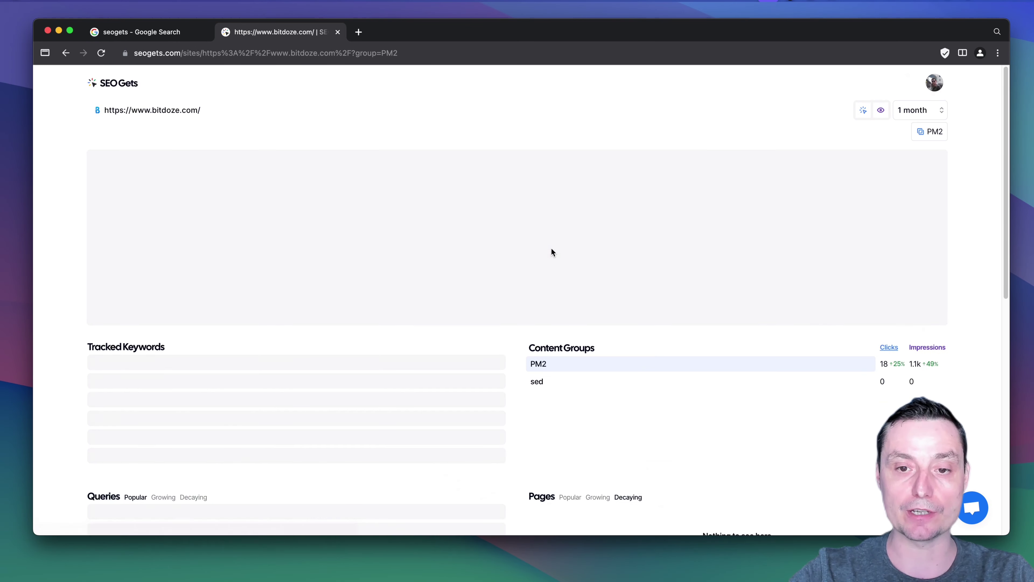
scroll(564, 226, "down", 1)
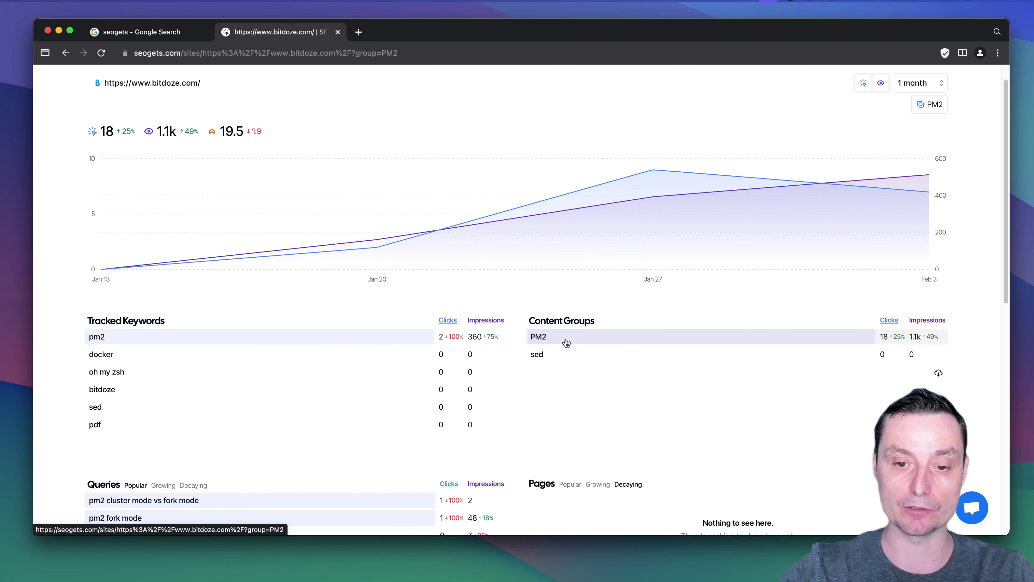
scroll(563, 339, "down", 1)
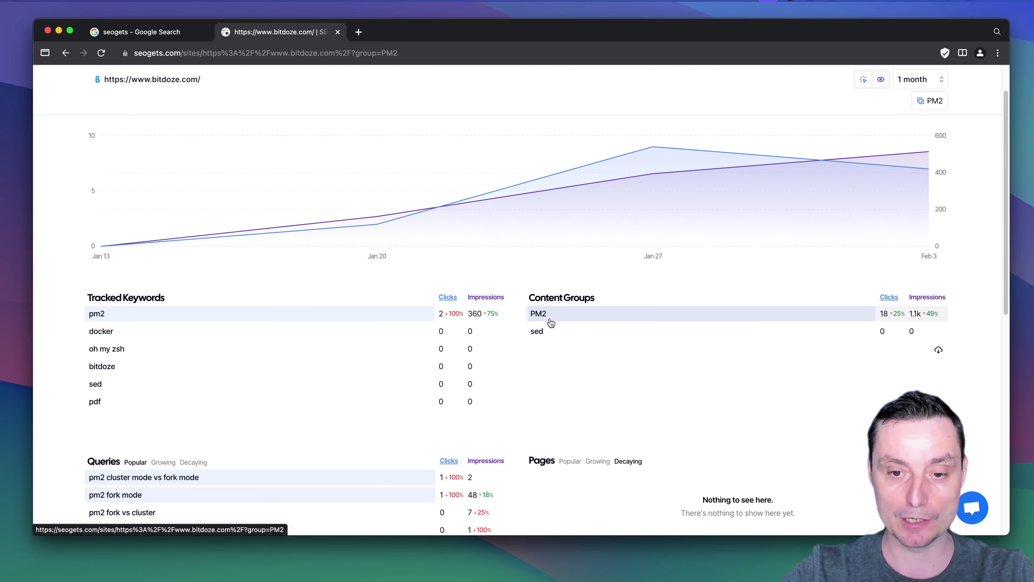
scroll(570, 313, "down", 1)
scroll(566, 297, "down", 4)
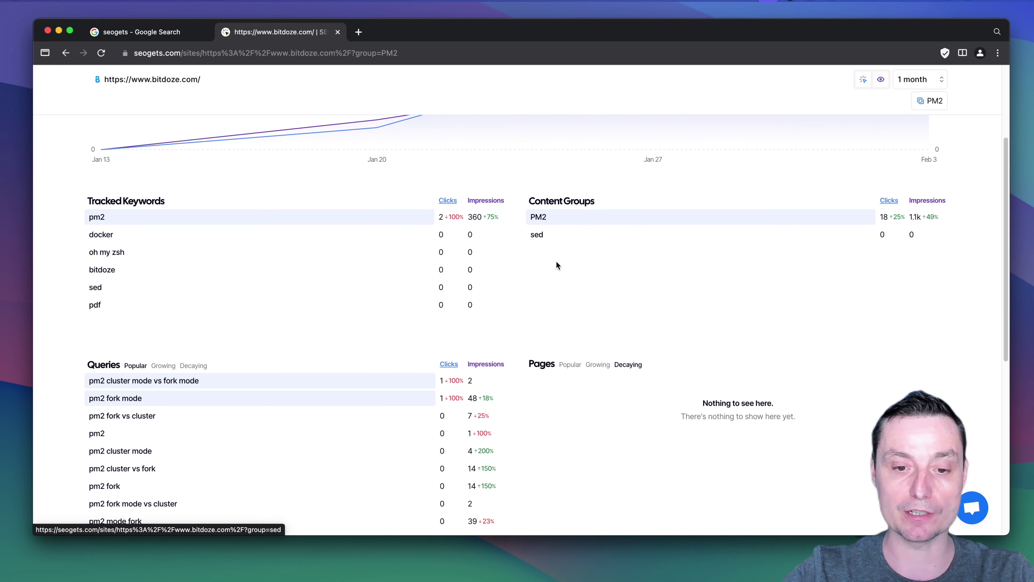
scroll(547, 261, "up", 7)
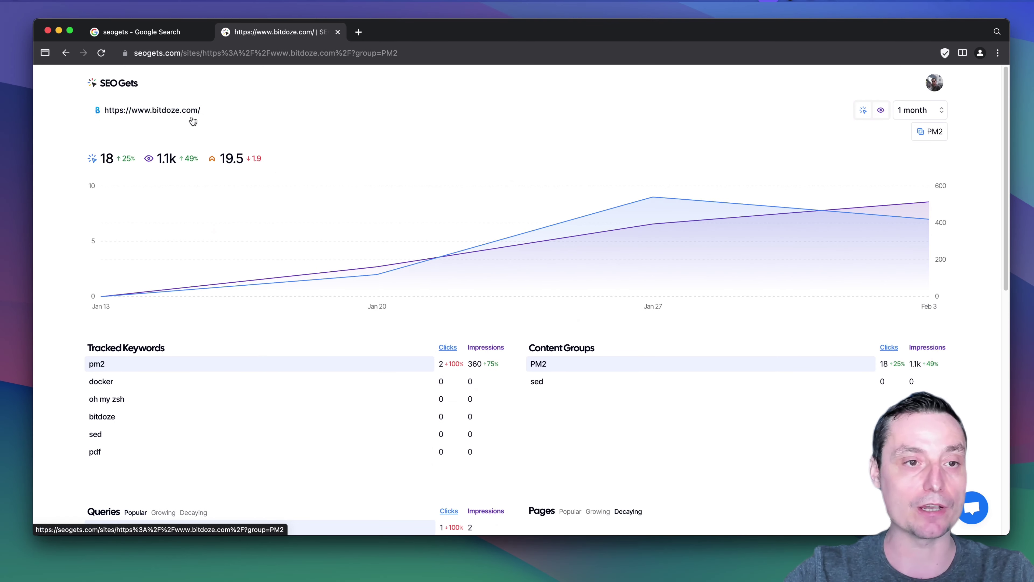
left_click(174, 113)
left_click(138, 261)
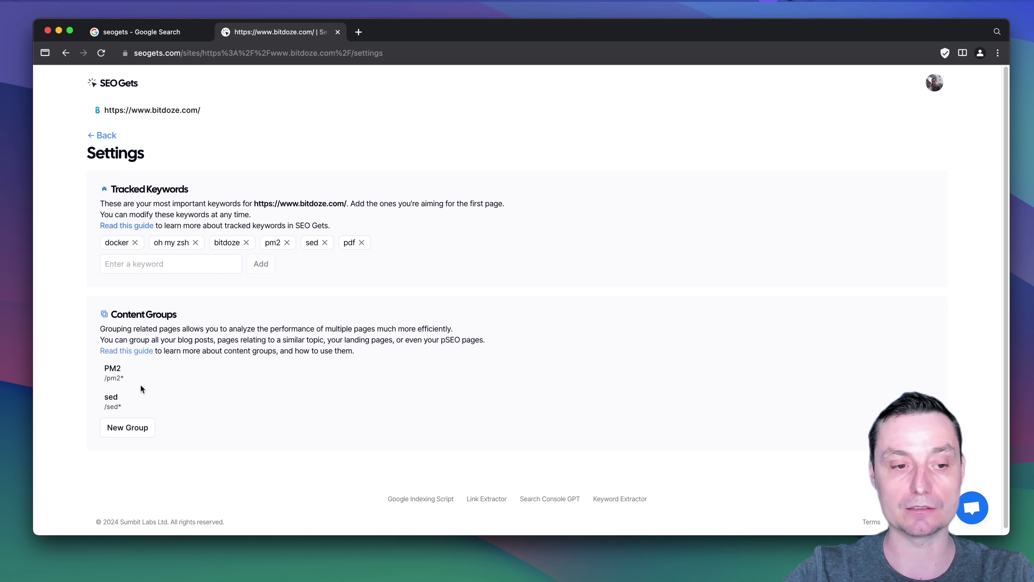
left_click(129, 427)
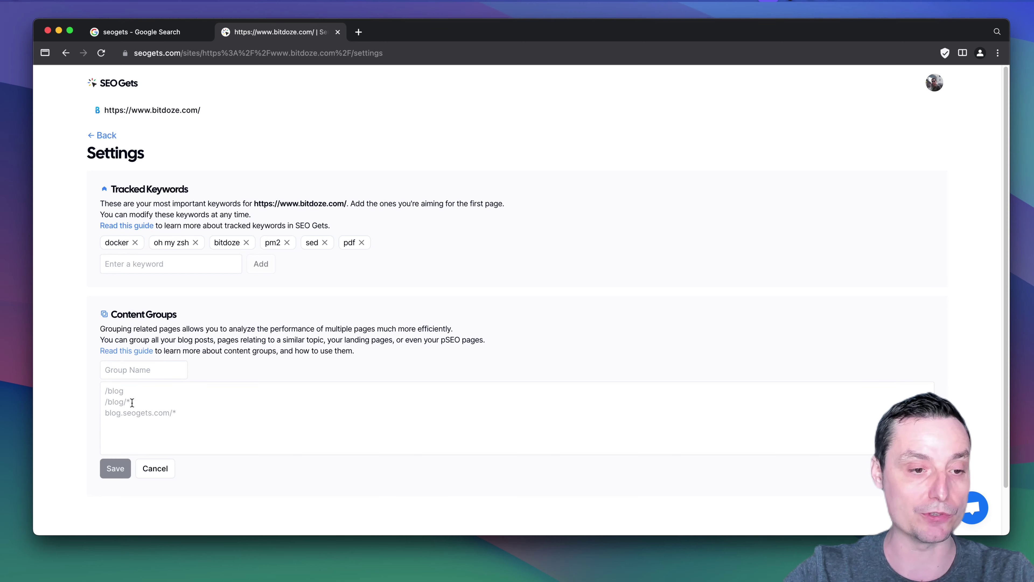
left_click(193, 419)
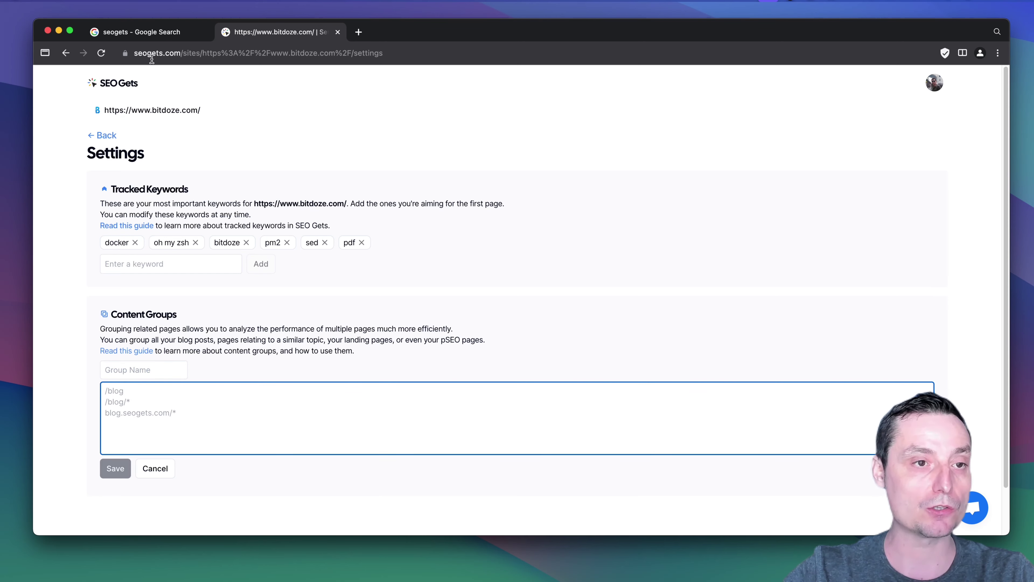
left_click(127, 83)
scroll(517, 299, "down", 8)
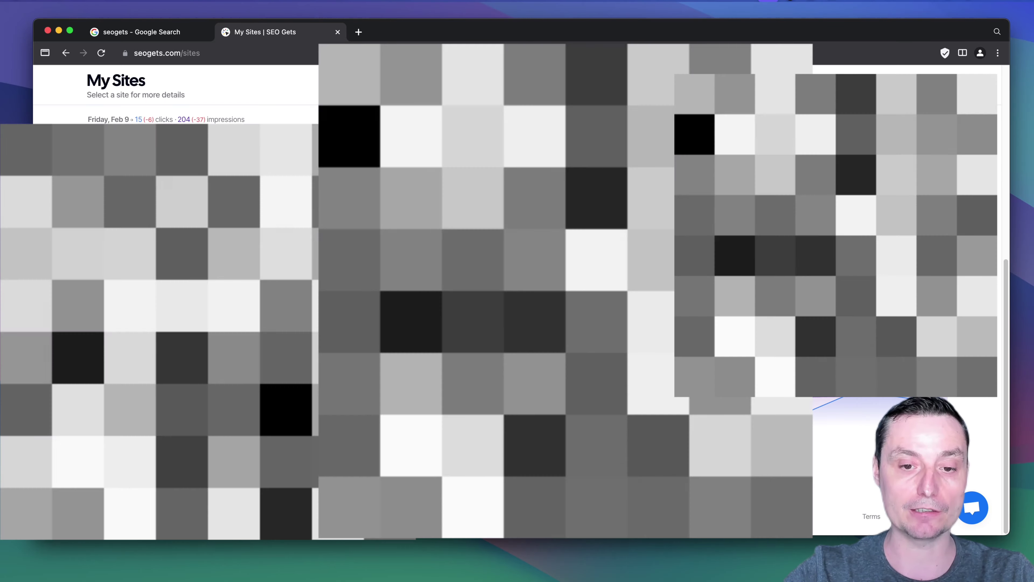
left_click(443, 368)
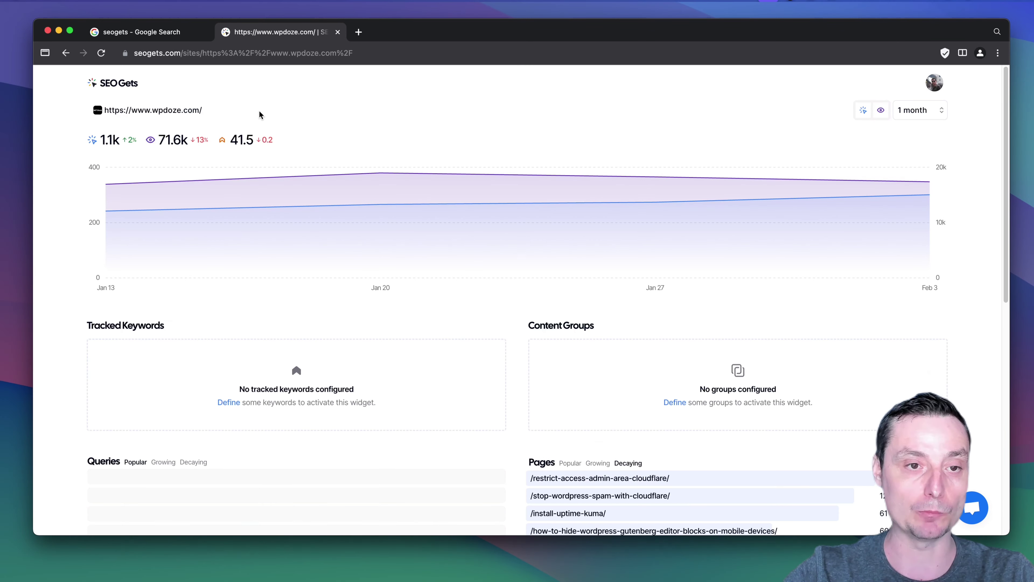
scroll(260, 110, "down", 2)
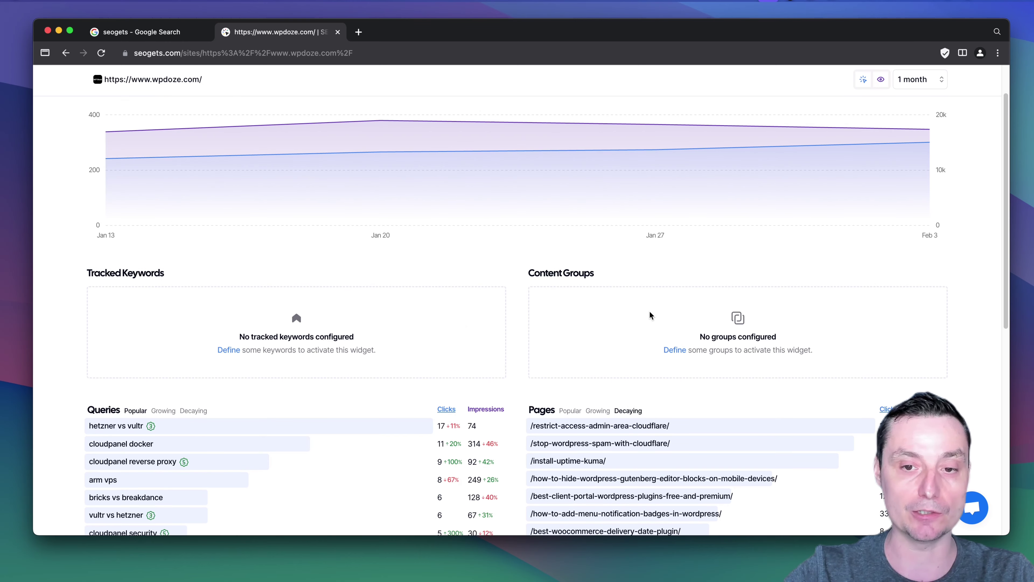
scroll(559, 288, "down", 1)
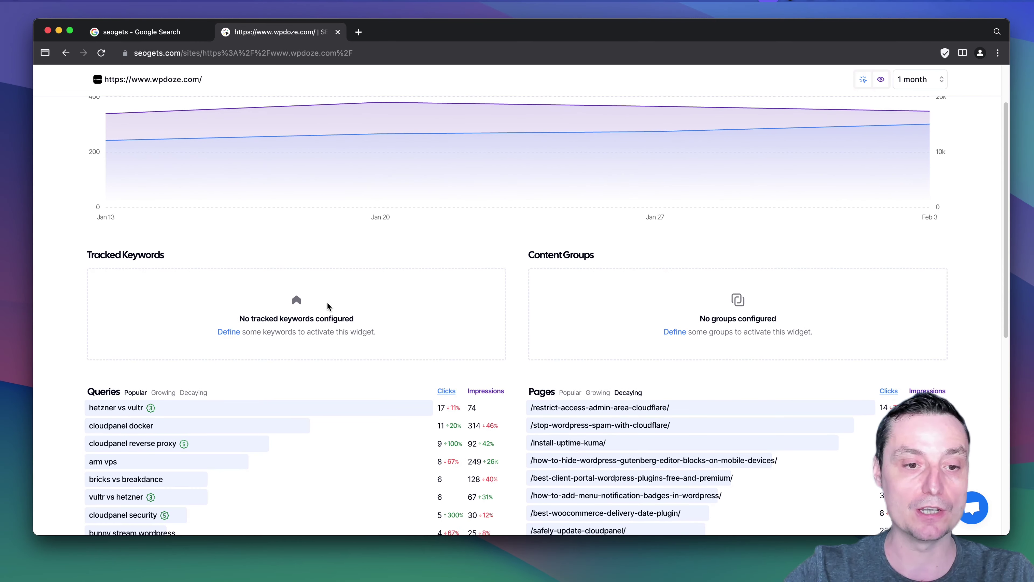
left_click(227, 331)
left_click(147, 248)
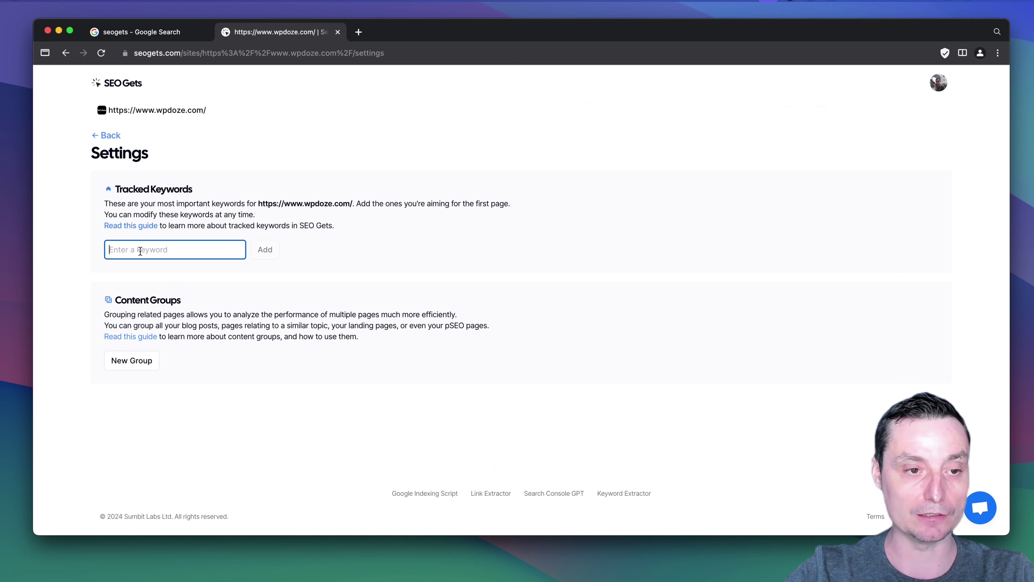
type("b")
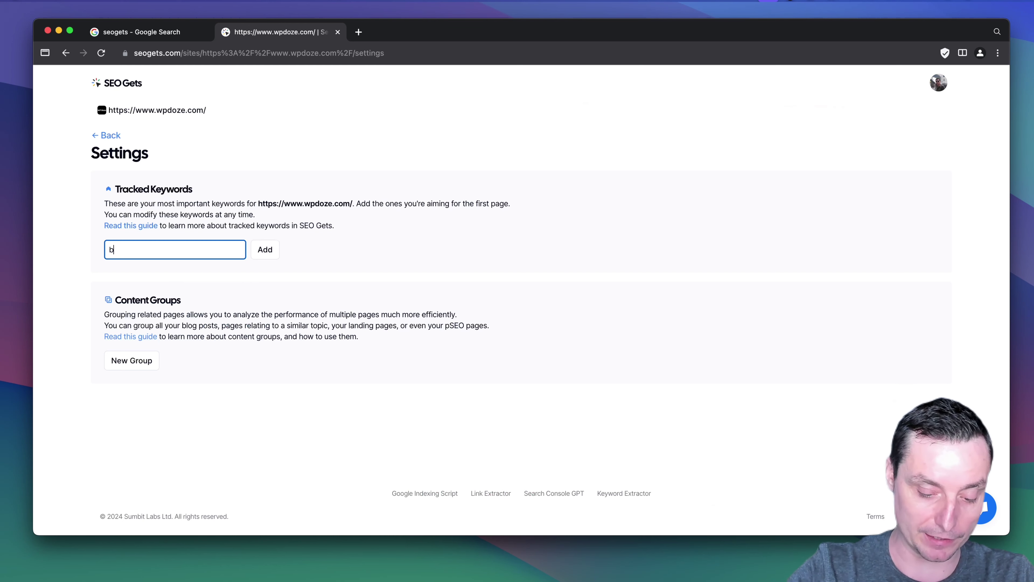
type("reakdance")
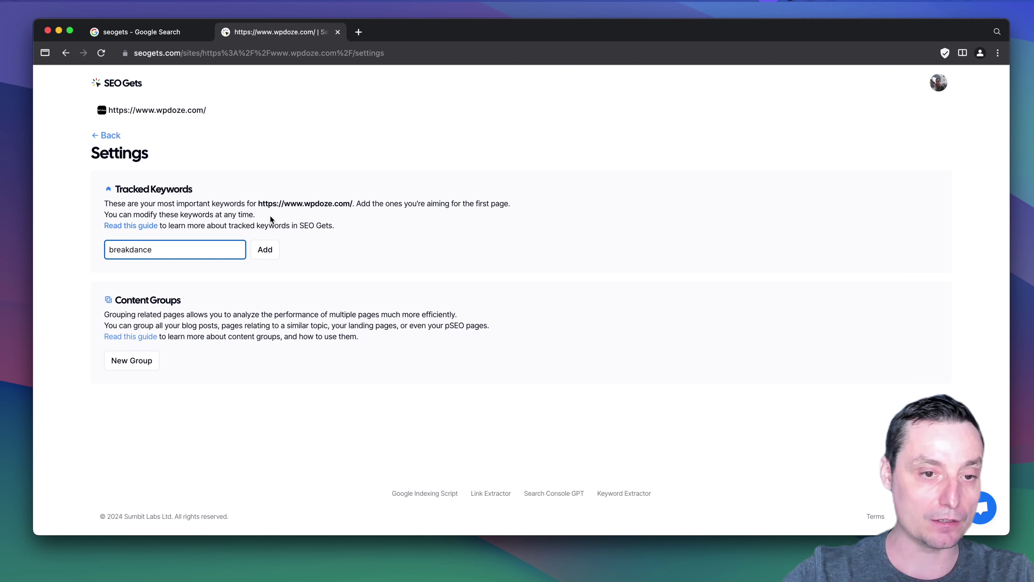
left_click(269, 250)
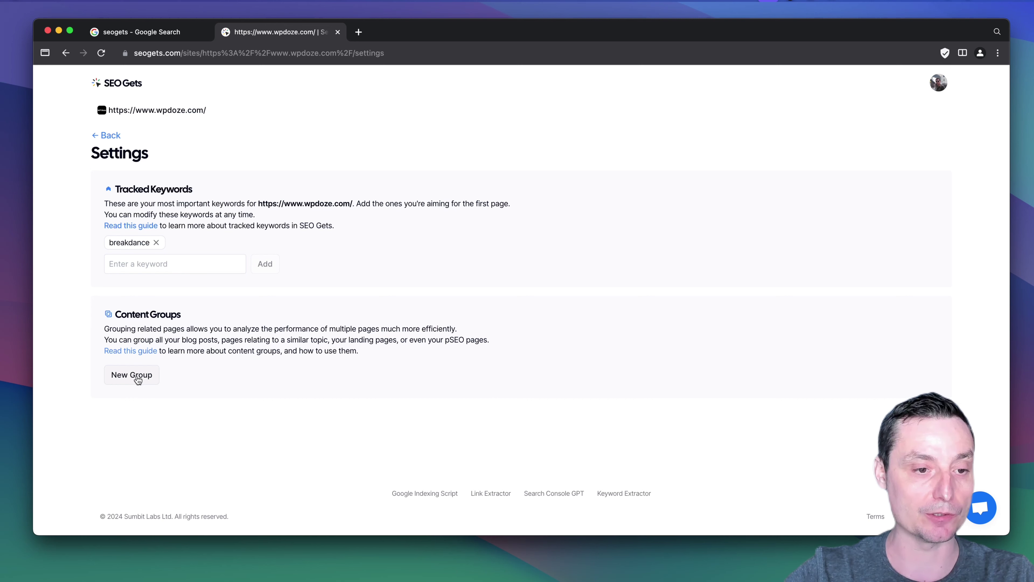
left_click(105, 136)
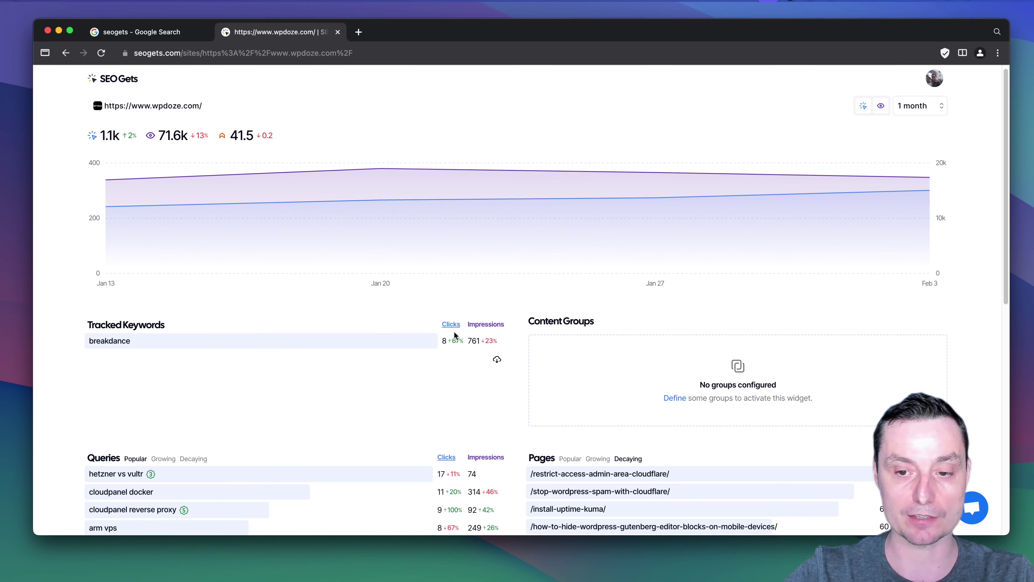
- Filter the report by the tracked keyword breakdance and review its chart, queries, countries and devices
scroll(453, 336, "down", 1)
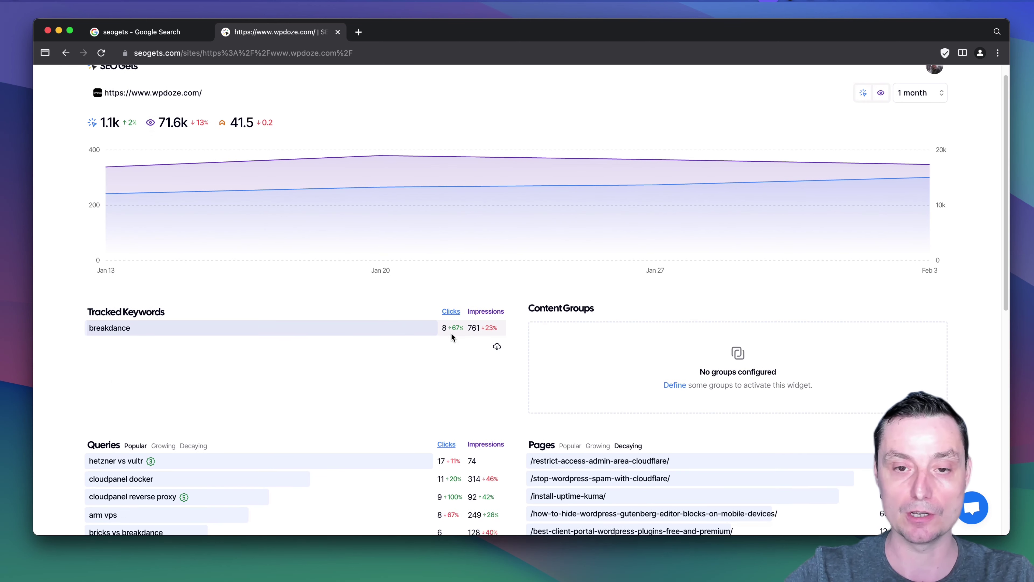
left_click(112, 331)
scroll(426, 296, "down", 5)
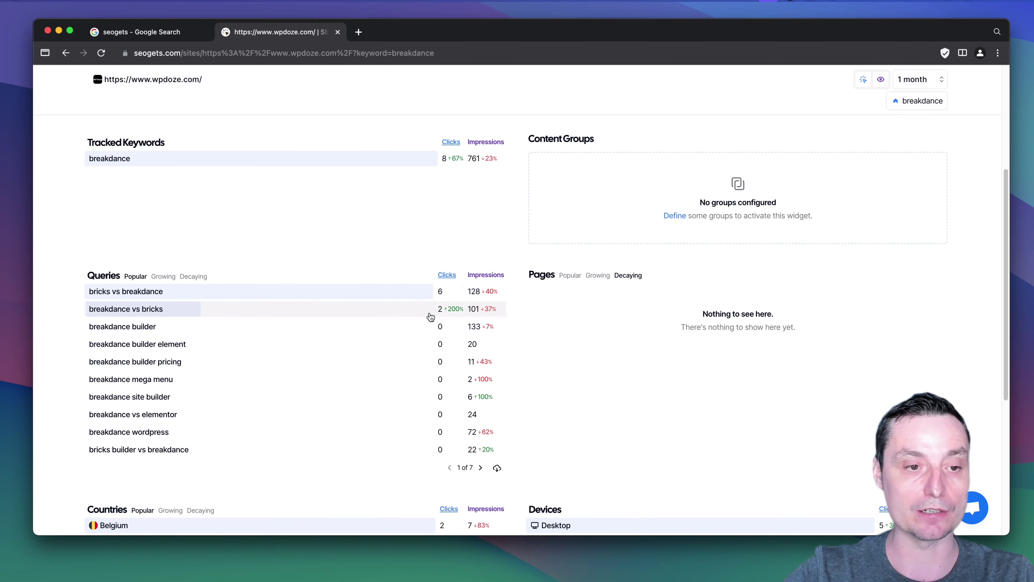
scroll(428, 313, "down", 2)
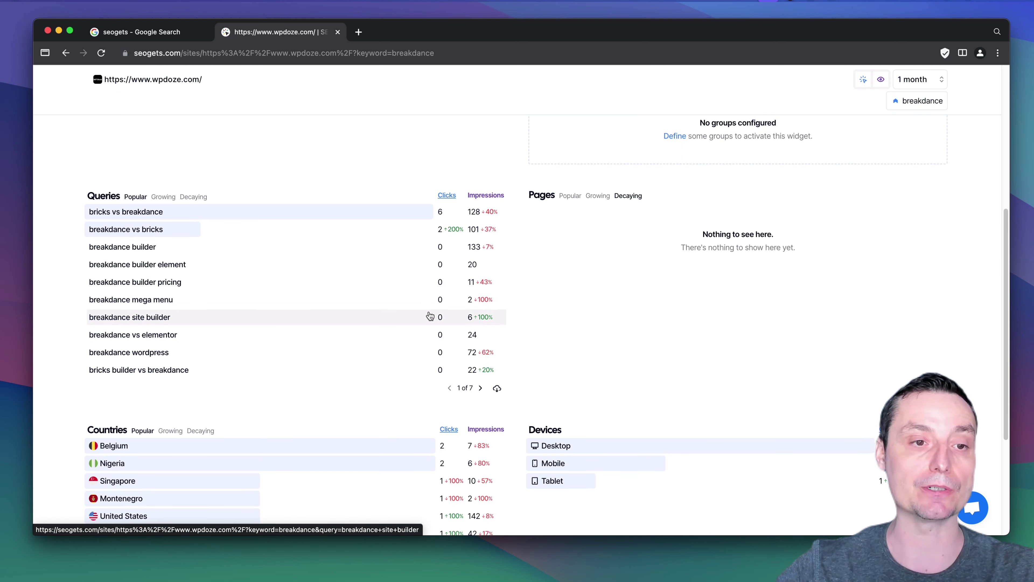
scroll(430, 316, "up", 1)
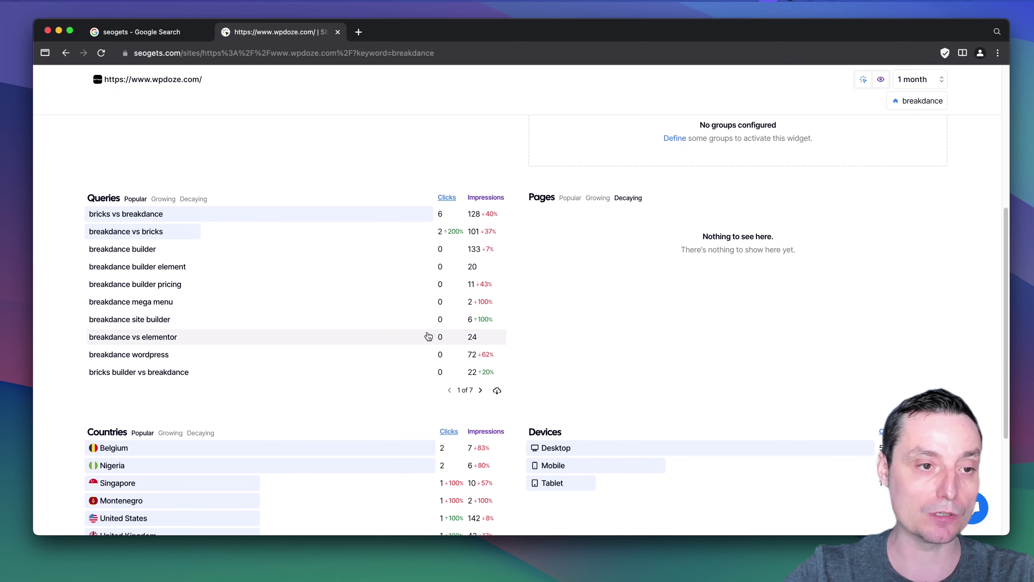
scroll(429, 332, "up", 7)
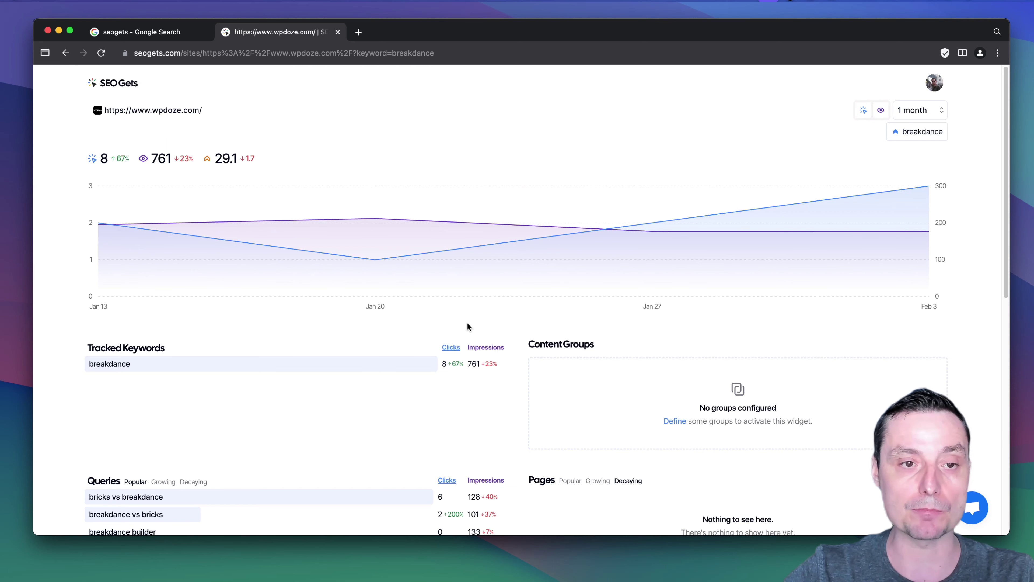
scroll(468, 324, "down", 5)
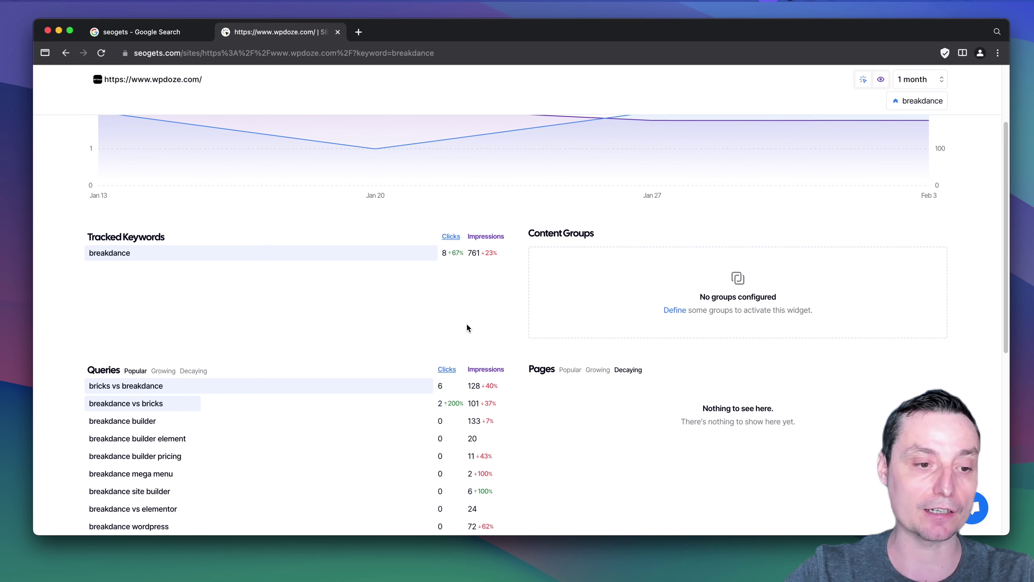
scroll(467, 323, "up", 3)
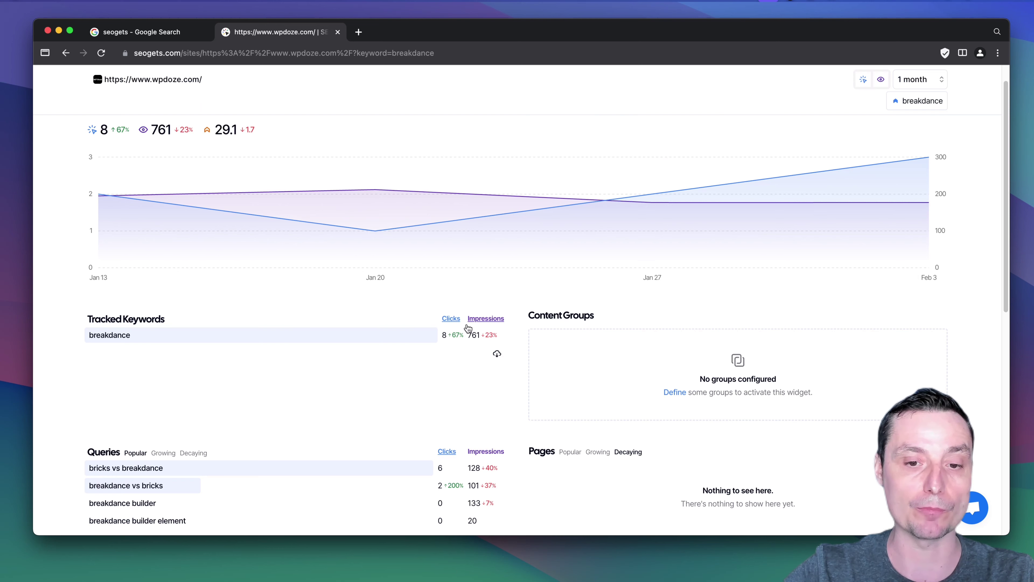
scroll(452, 293, "down", 10)
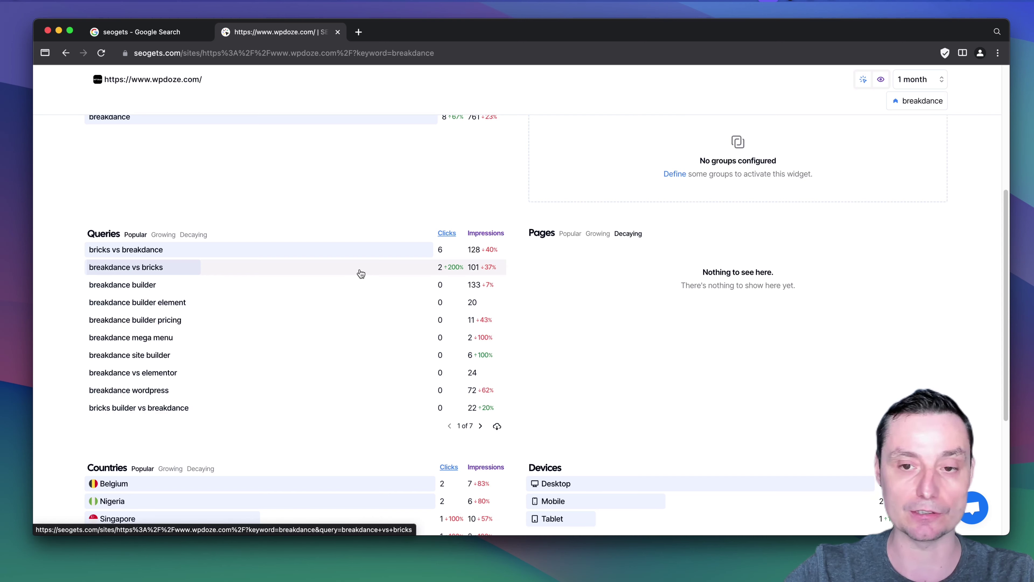
scroll(359, 273, "down", 10)
scroll(359, 273, "up", 20)
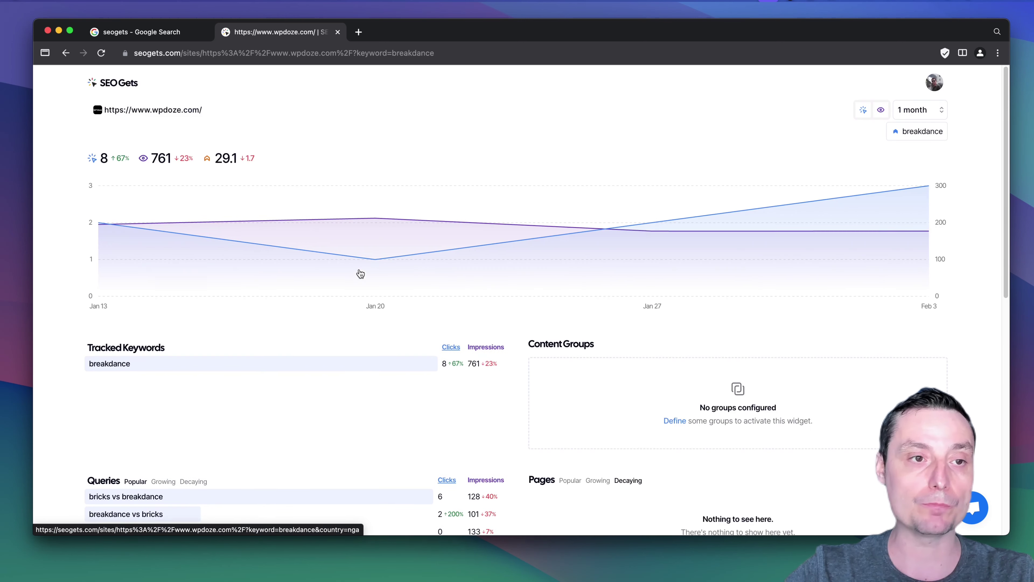